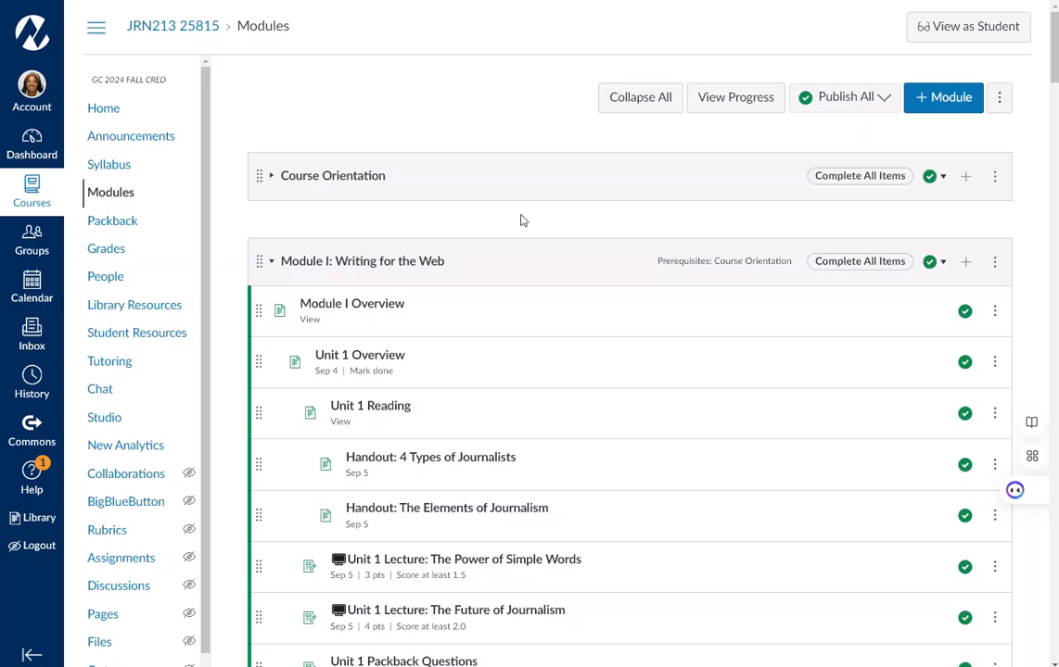
Open the "Unit 3 Lecture: News Lead" assignment from Module I of the course
scroll(534, 194, "down", 8)
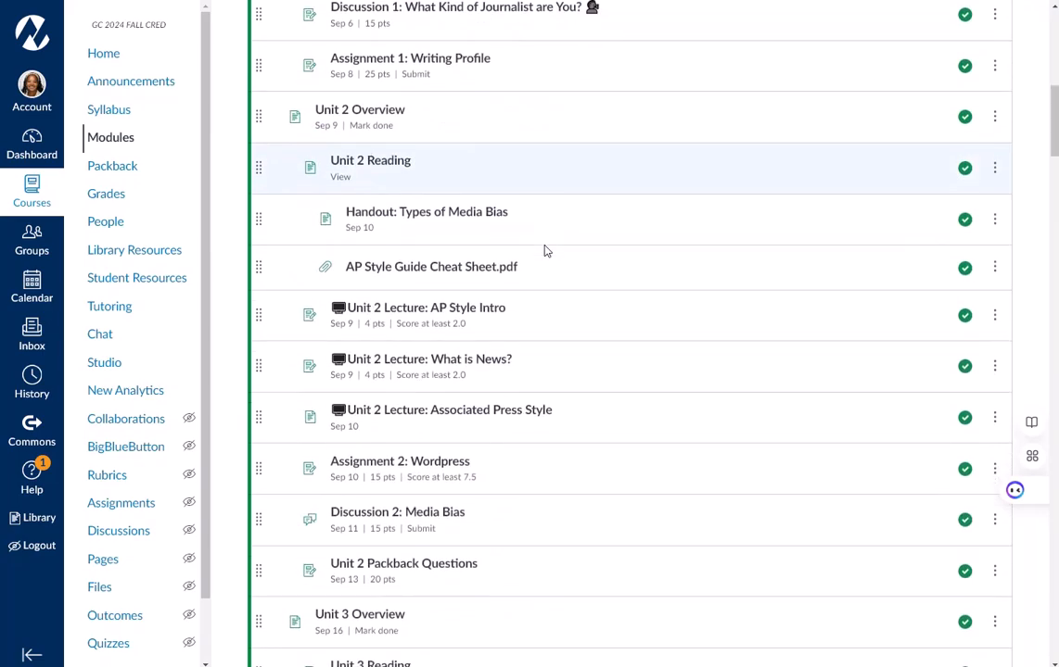
scroll(545, 252, "down", 2)
scroll(543, 248, "down", 2)
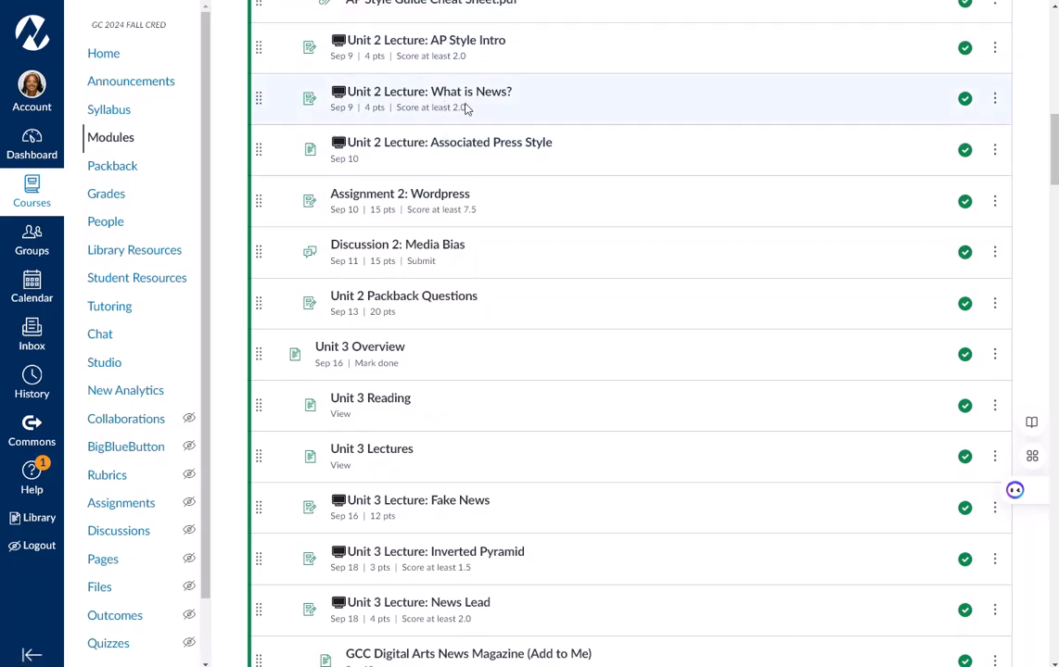
scroll(454, 105, "down", 3)
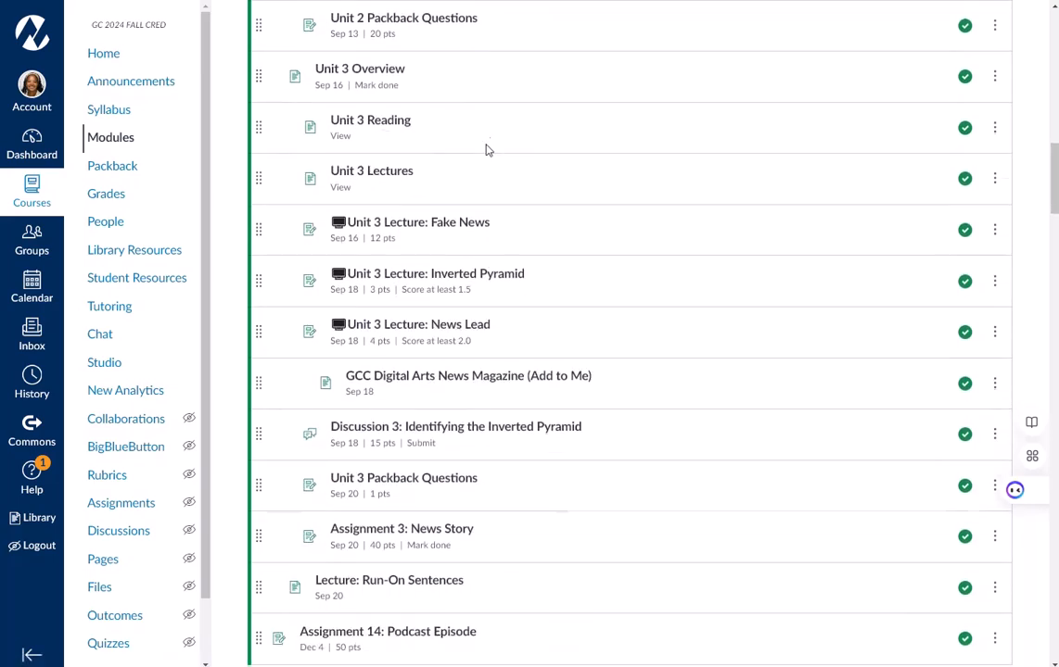
left_click(414, 324)
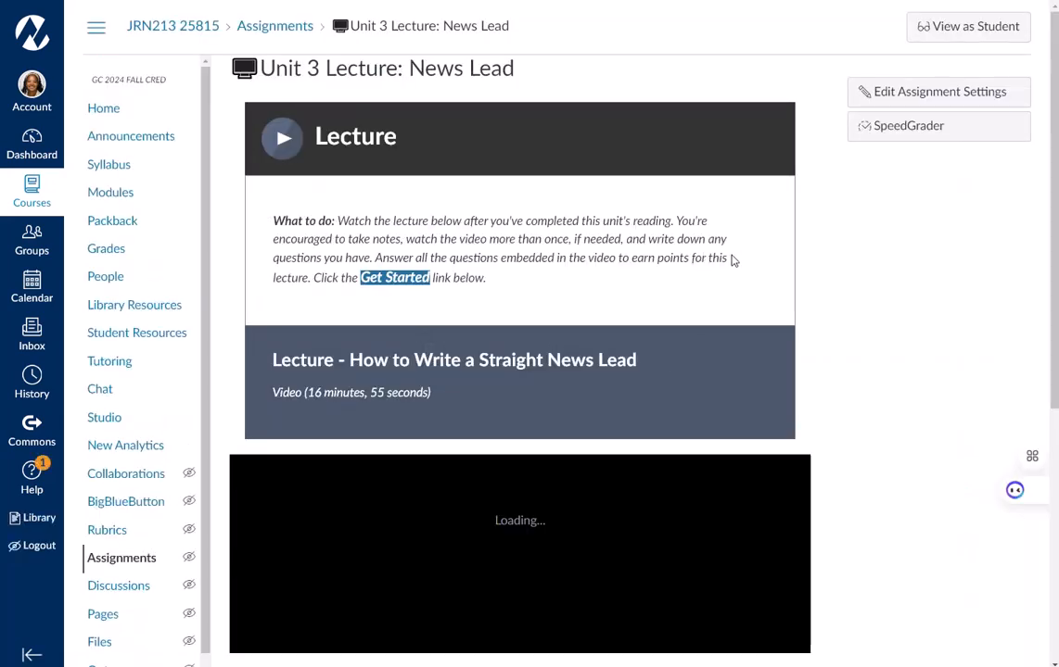
Resume the video quiz "How to Write a Straight News Lead", play its opening seconds with captions, and pause it
scroll(886, 326, "down", 3)
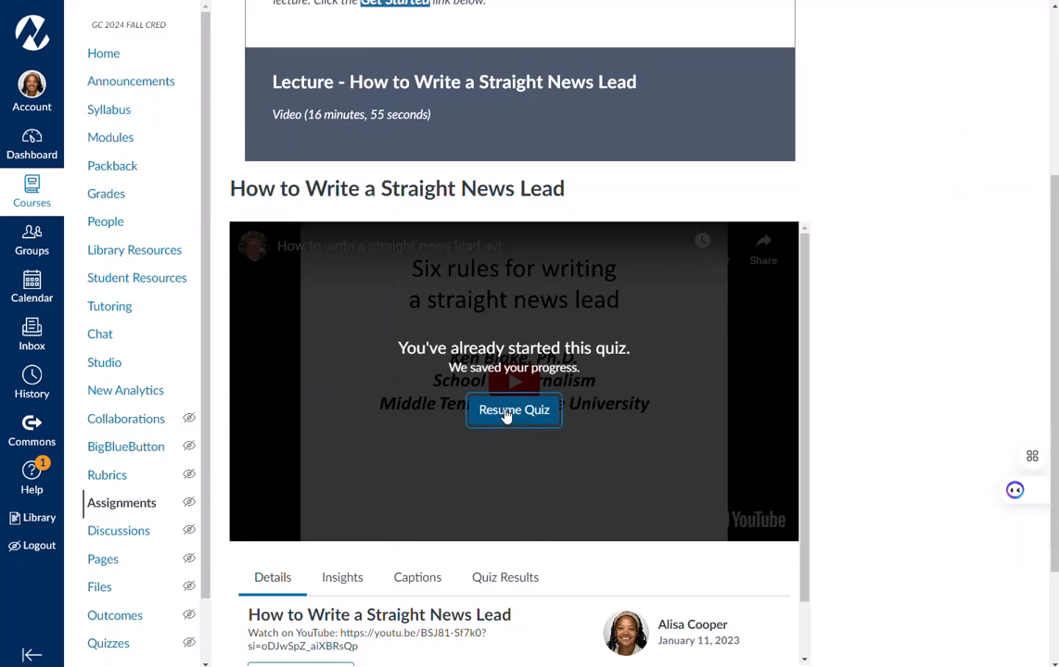
left_click(508, 417)
left_click(639, 411)
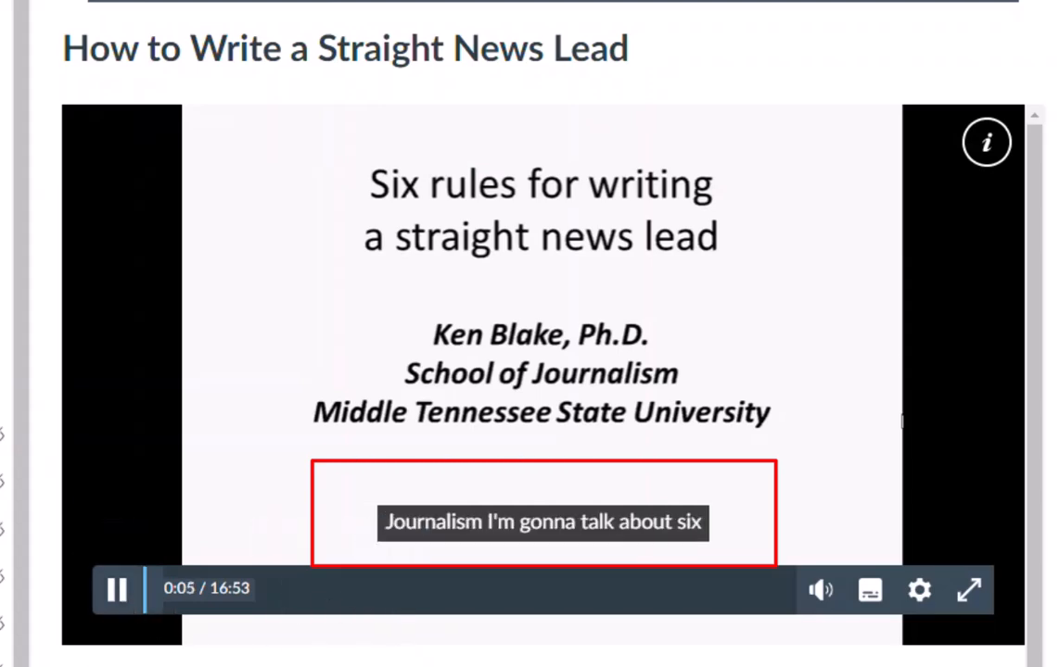
left_click(114, 593)
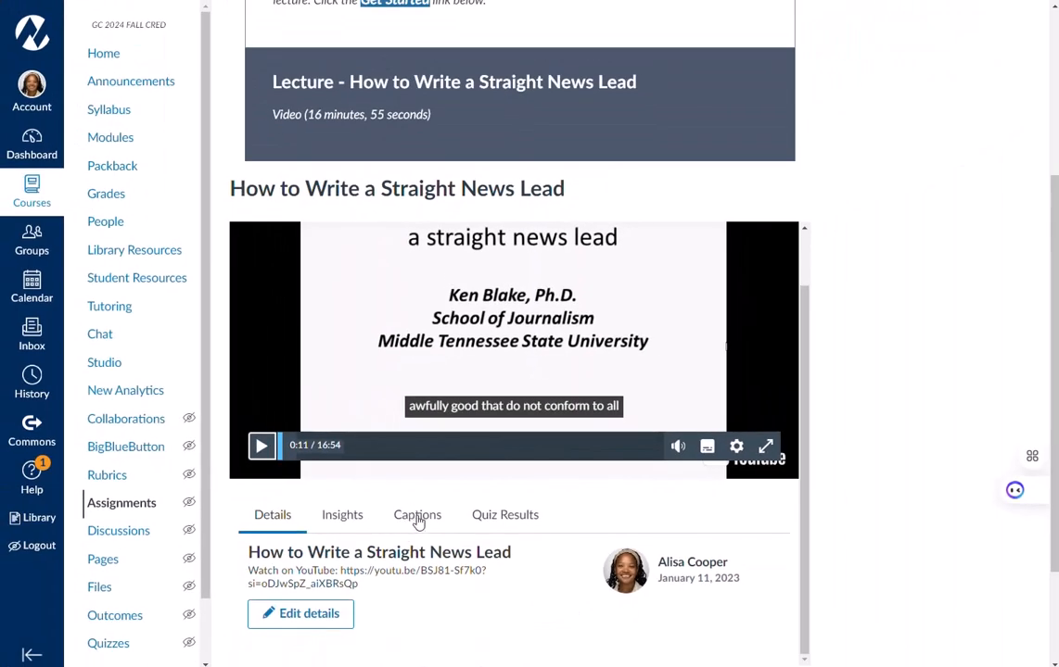
Show the lecture video's captions and bring up the options for the English caption file
left_click(417, 519)
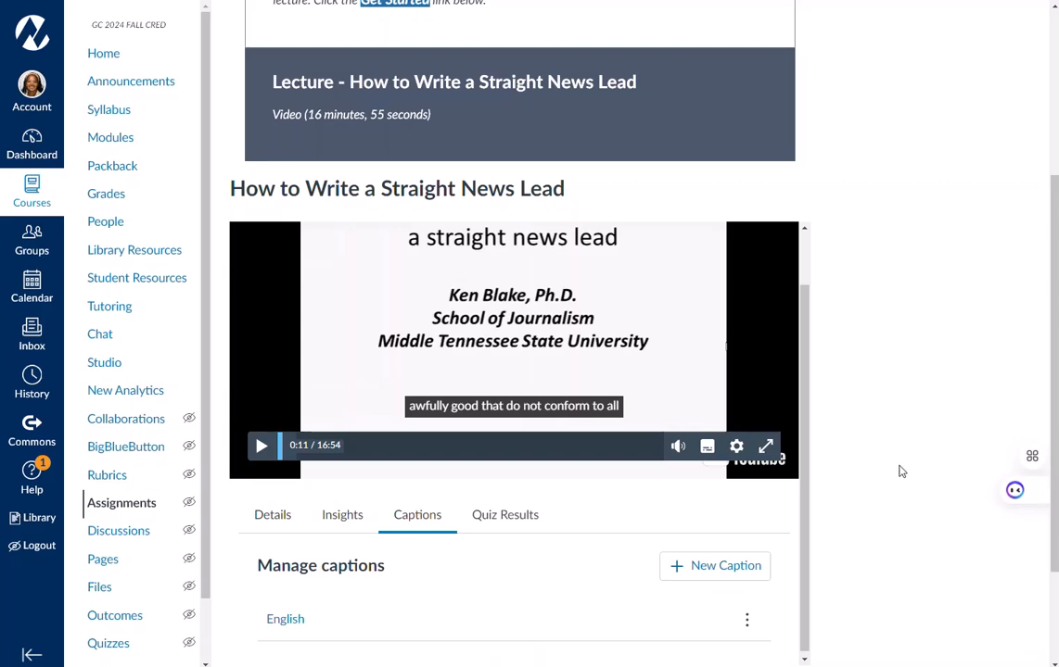
scroll(888, 459, "down", 3)
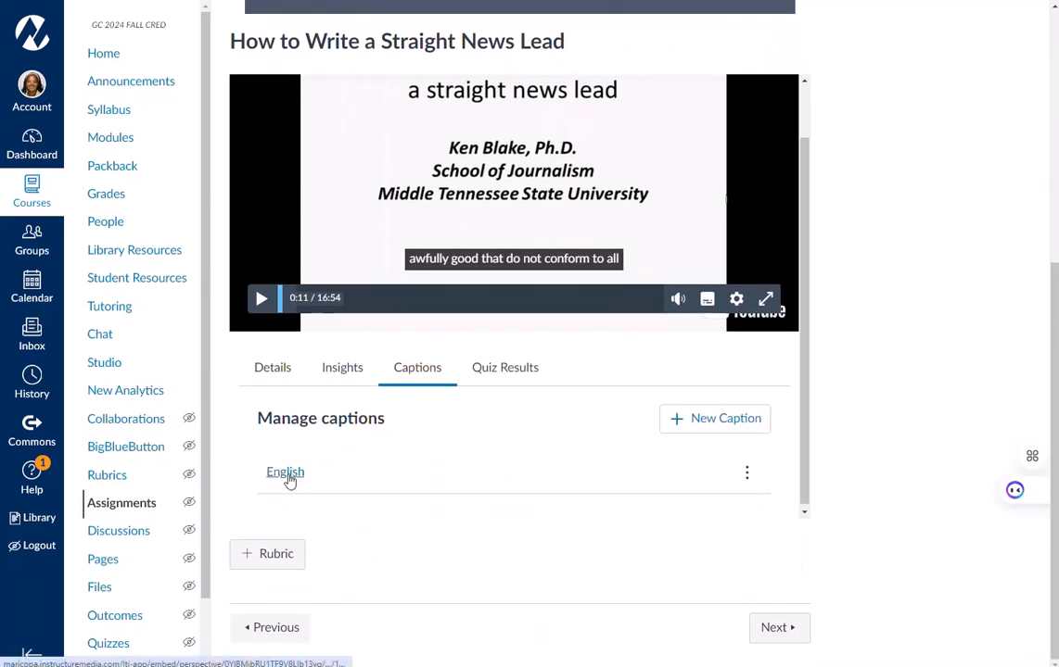
left_click(746, 472)
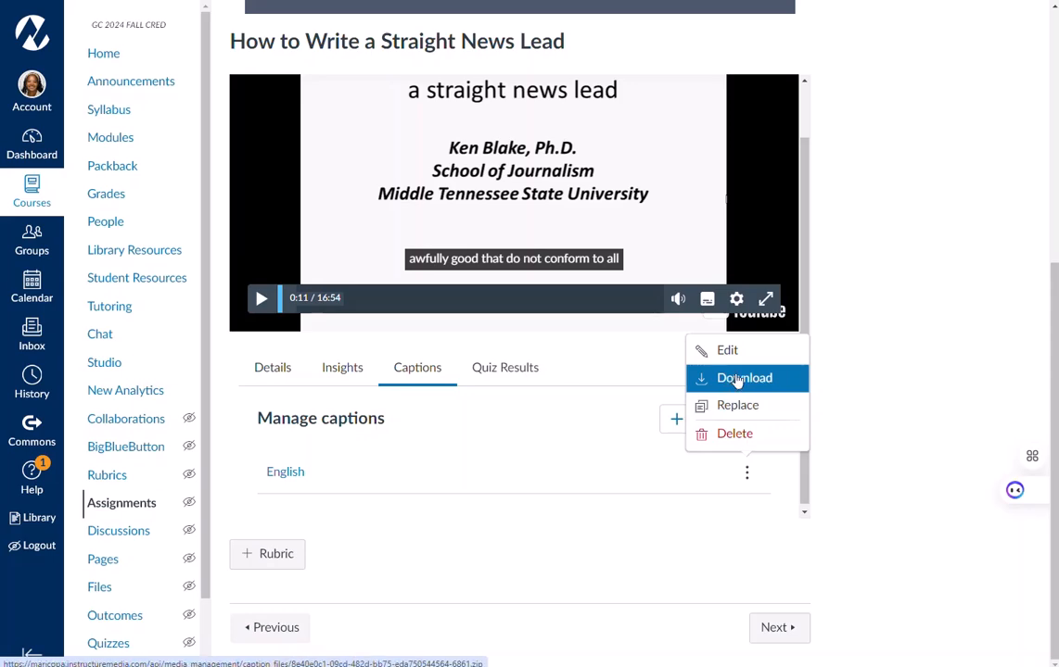
Switch to Notepad and compare the punctuation in updatedversion around captions 68 to 70 with the opening captions of Version Original
key("alt+Tab")
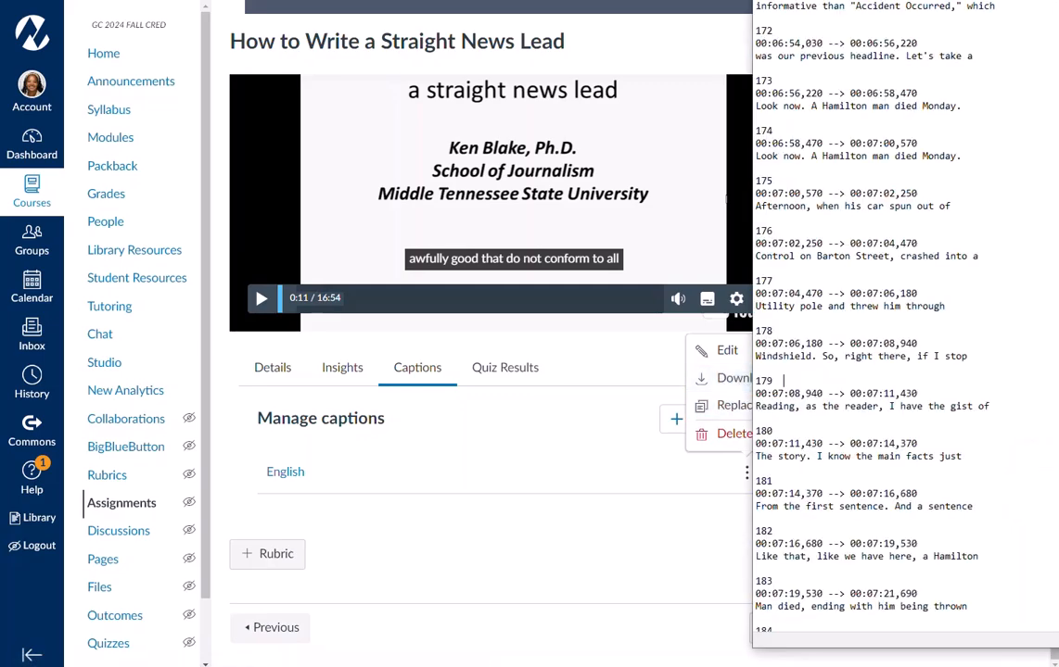
left_click_drag(1057, 0, 716, 15)
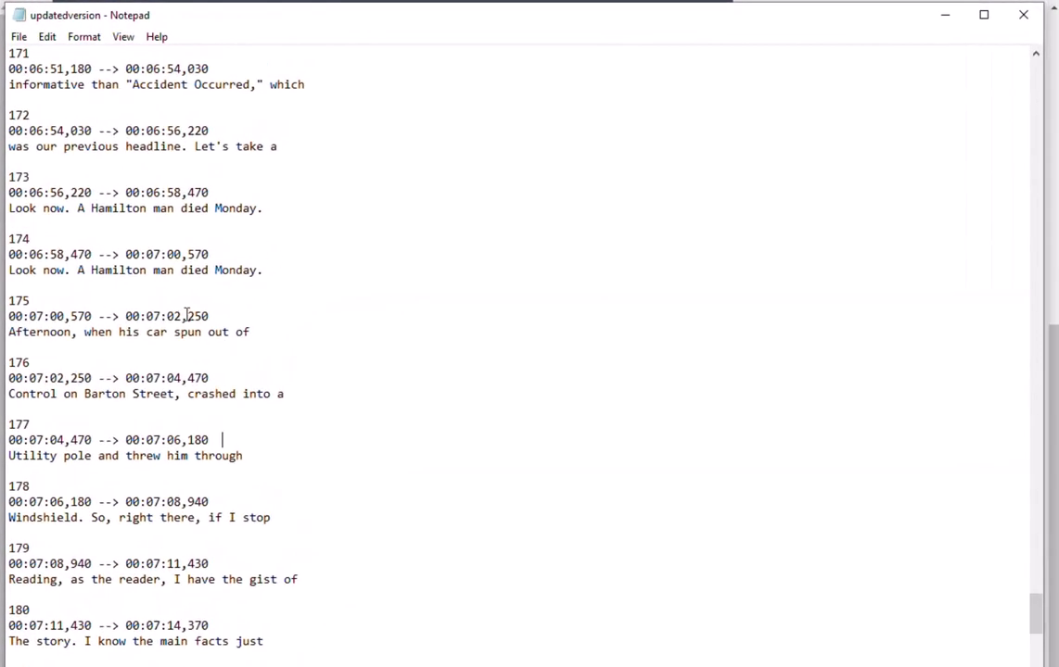
scroll(188, 316, "up", 20)
scroll(212, 199, "up", 20)
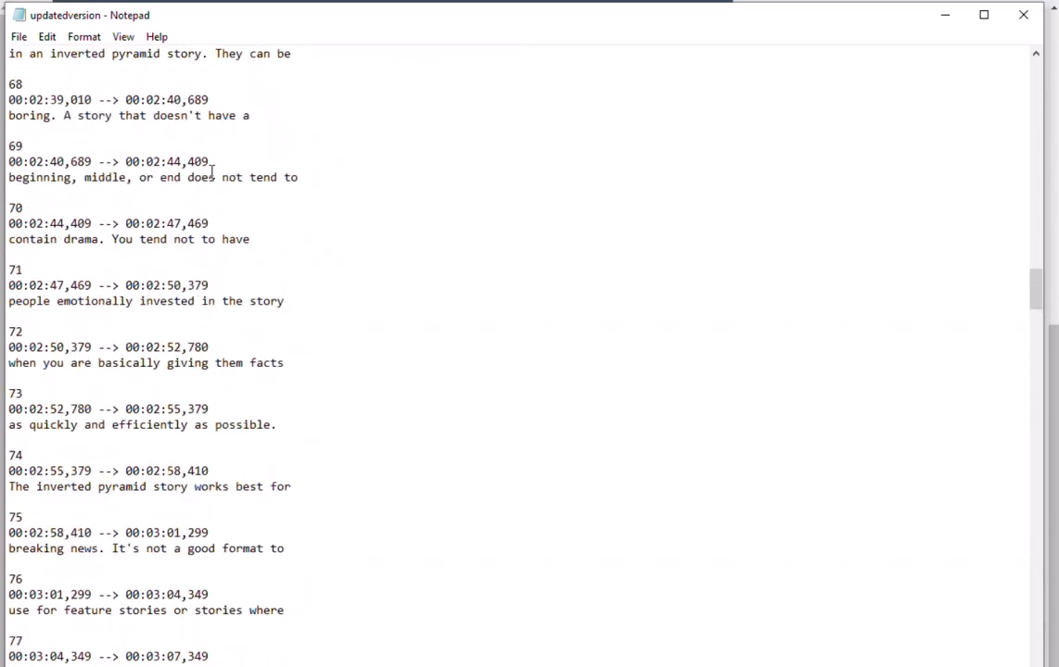
left_click_drag(14, 99, 84, 91)
left_click_drag(15, 115, 186, 115)
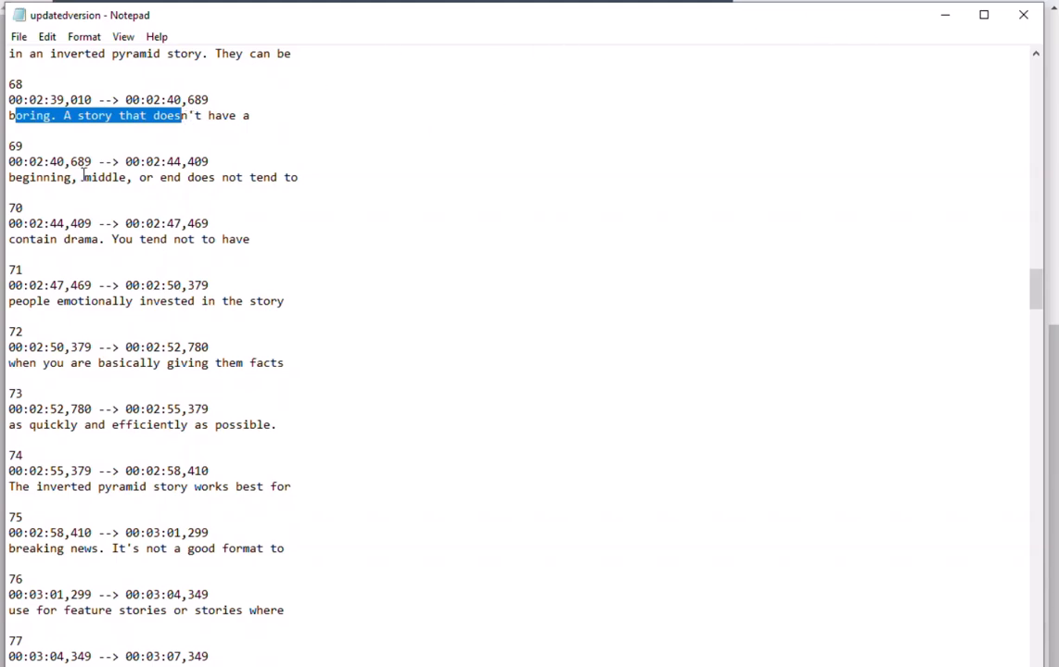
left_click_drag(62, 182, 155, 185)
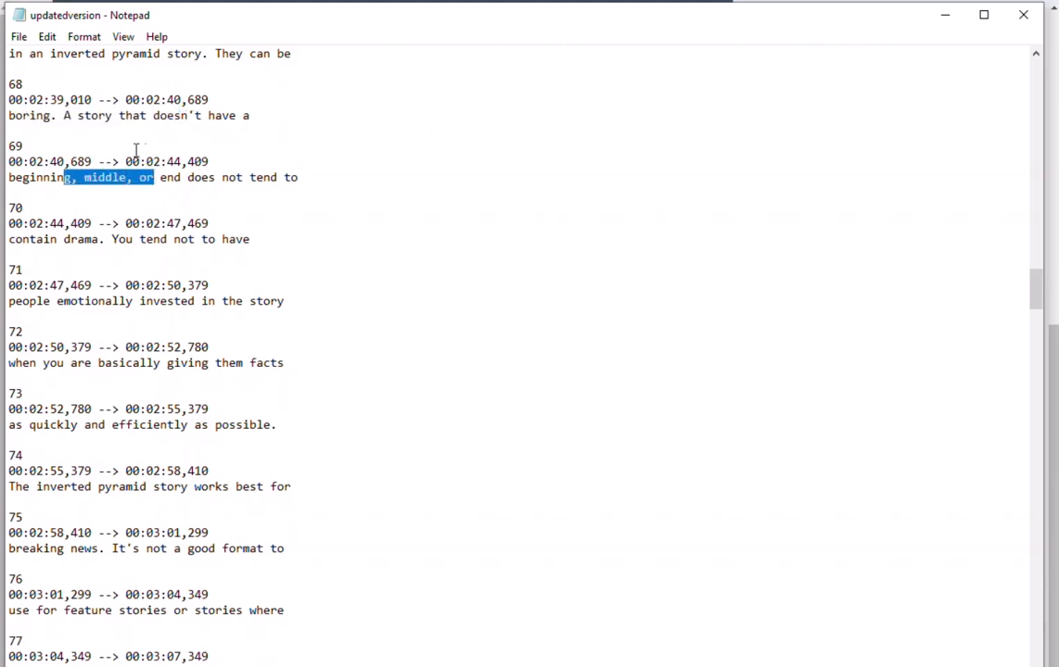
left_click_drag(22, 116, 100, 116)
left_click_drag(50, 177, 160, 179)
left_click_drag(70, 242, 135, 241)
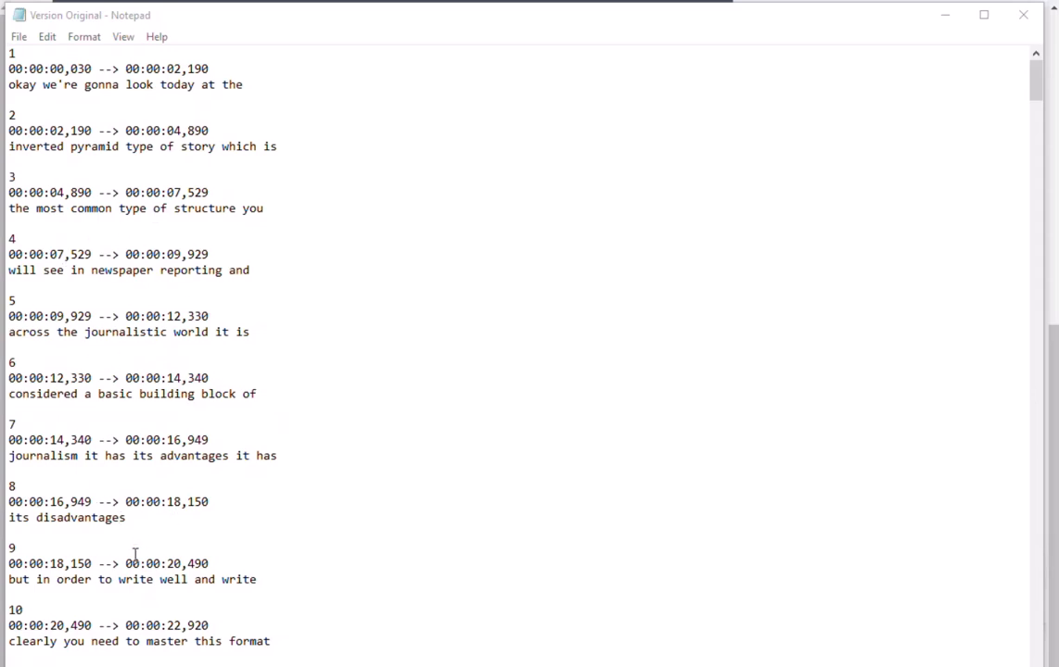
scroll(134, 552, "down", 2)
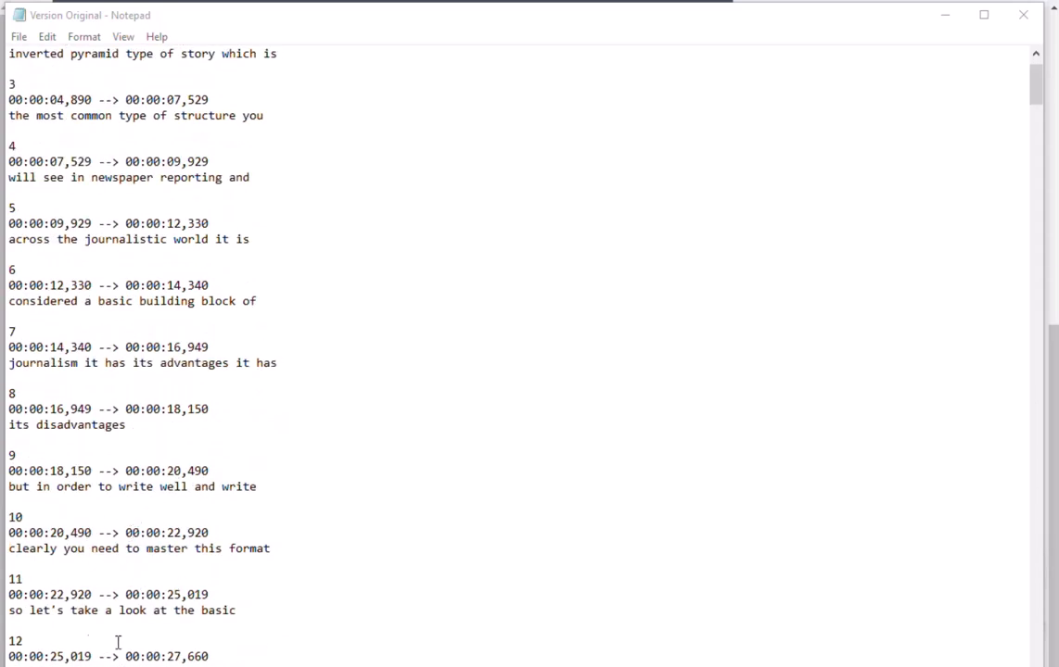
scroll(470, 616, "down", 3)
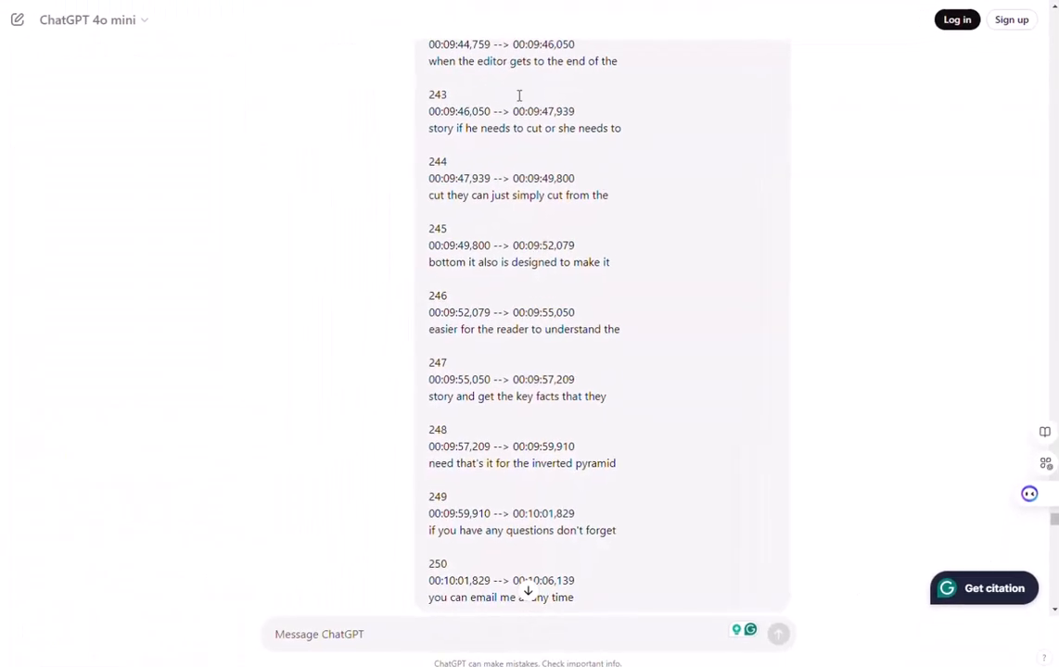
Switch to the ChatGPT conversation and highlight the caption text pasted after the punctuation prompt, starting at caption 173
scroll(608, 326, "up", 3)
scroll(607, 326, "up", 5)
scroll(314, 279, "up", 15)
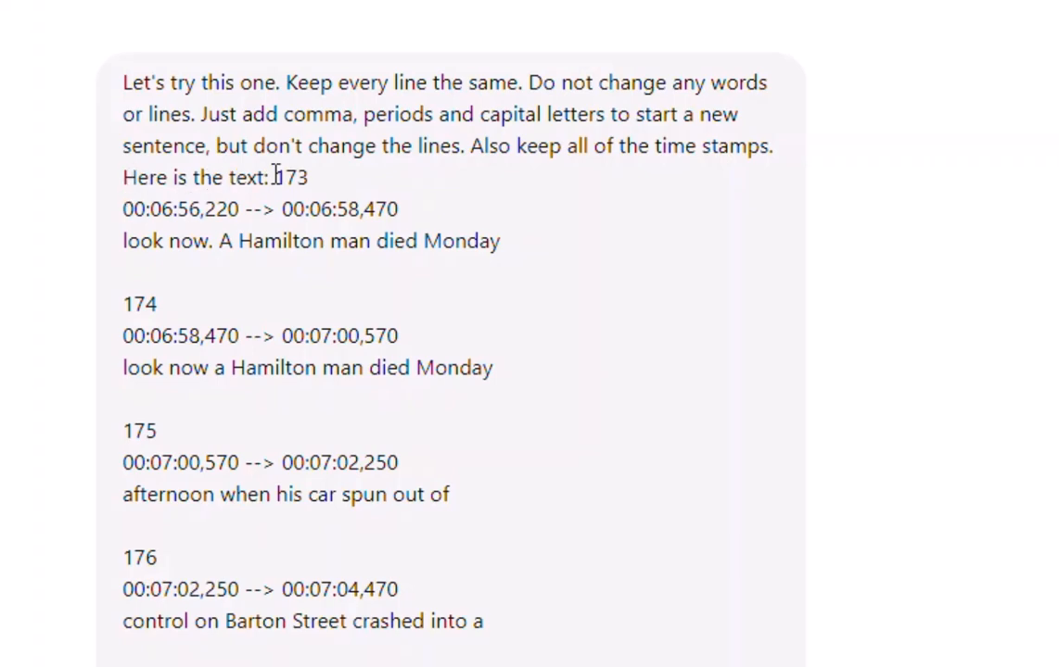
left_click_drag(275, 176, 459, 227)
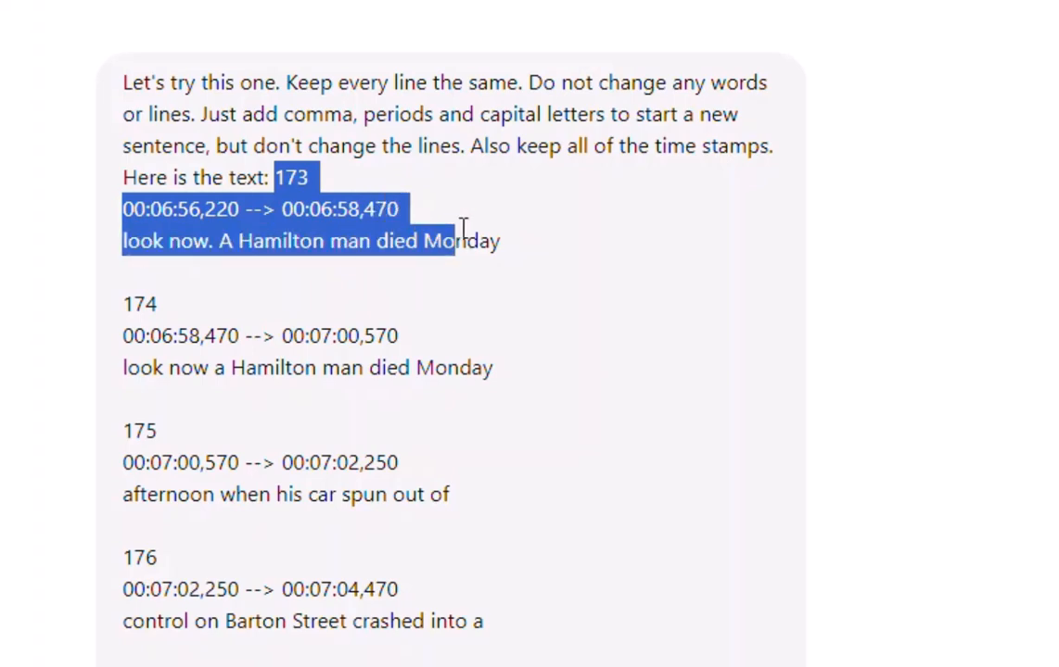
left_click_drag(462, 227, 470, 227)
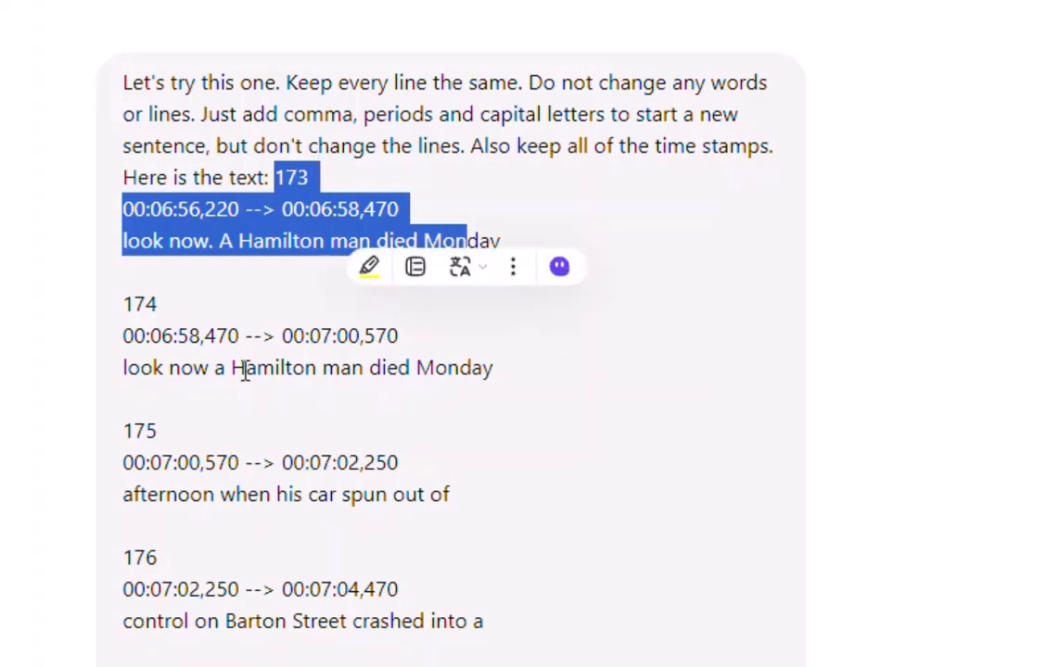
left_click(242, 236)
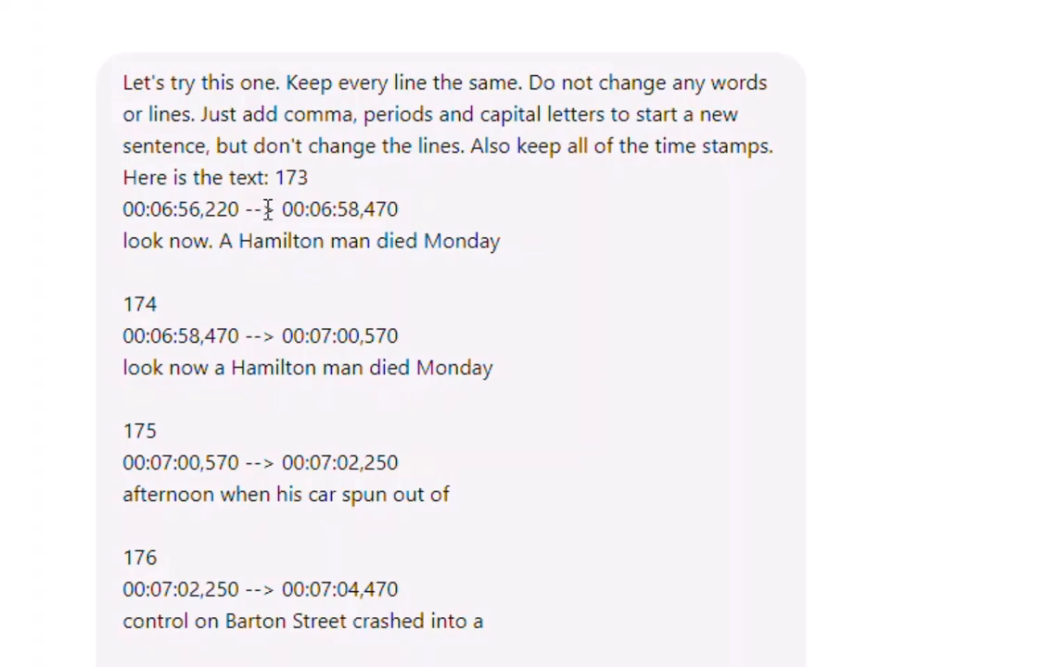
left_click_drag(277, 176, 450, 666)
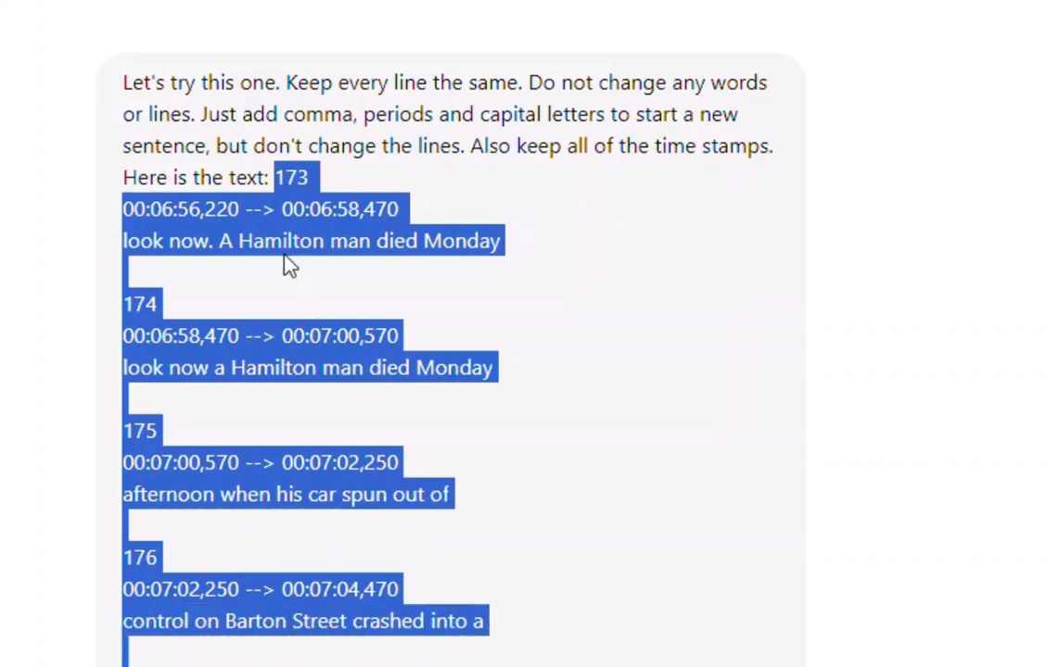
Review ChatGPT's punctuated reply from caption 173 onward, checking the line breaks, capitals and time stamps
scroll(888, 426, "down", 20)
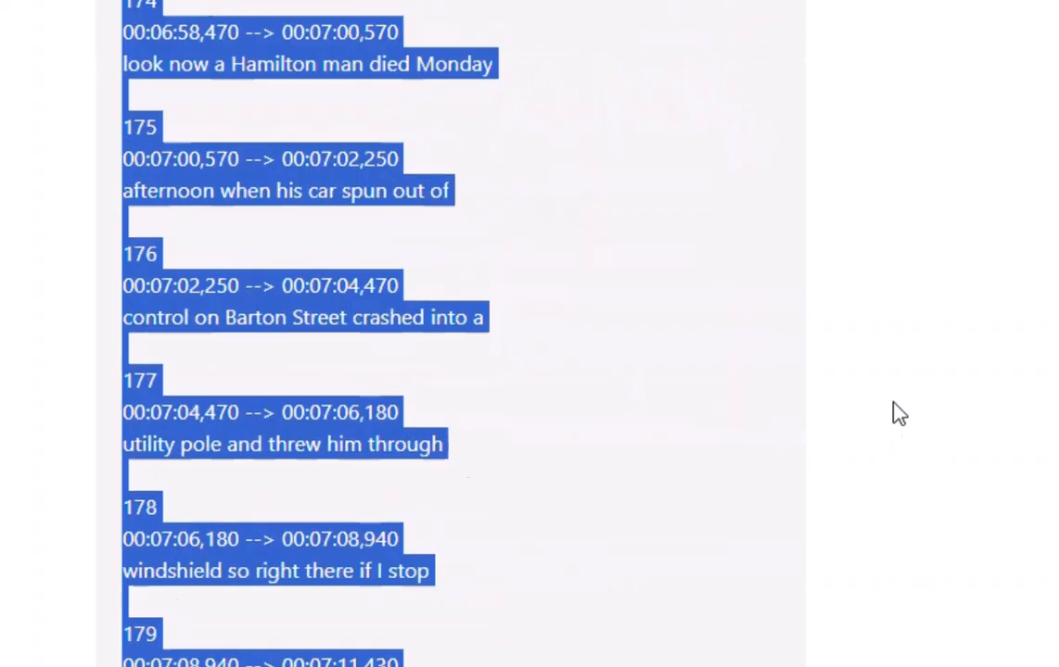
scroll(860, 351, "down", 15)
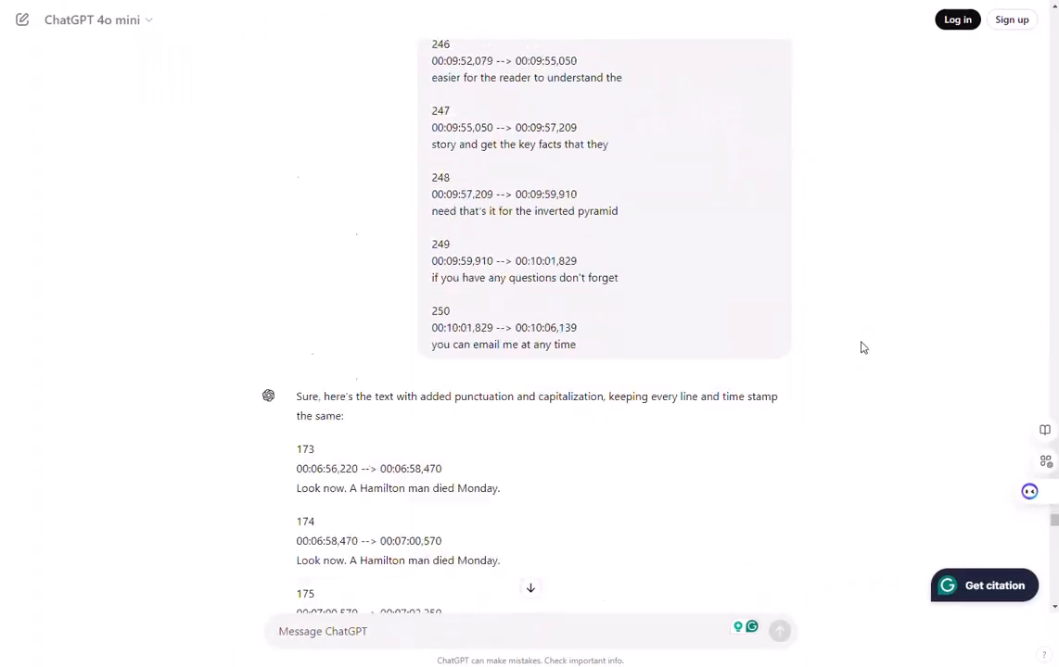
scroll(848, 319, "up", 3)
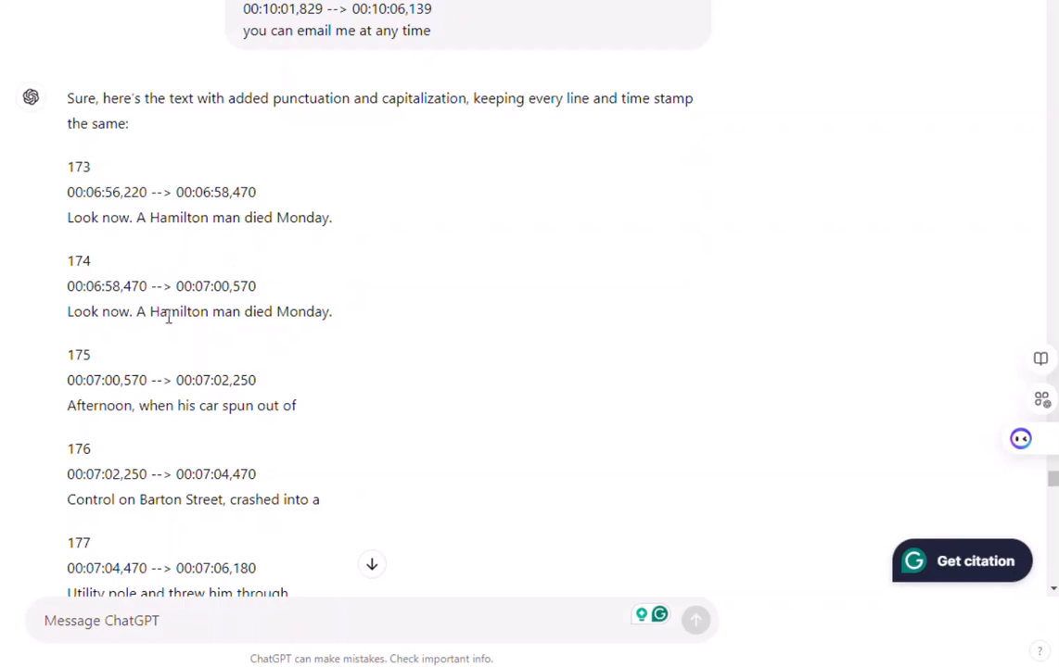
scroll(336, 295, "down", 2)
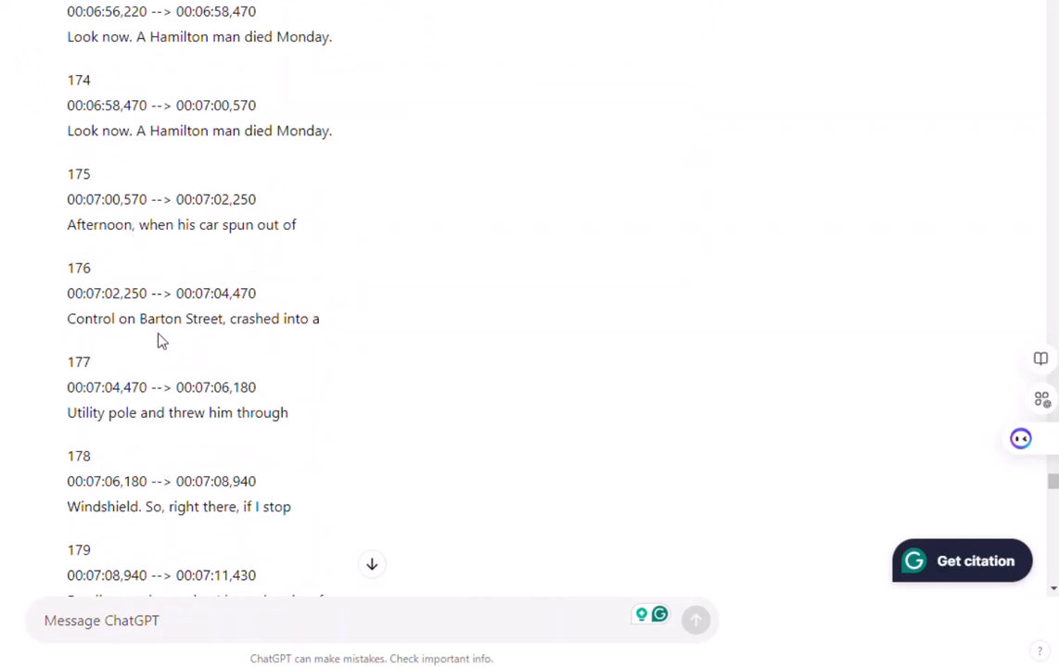
scroll(305, 370, "down", 10)
scroll(366, 190, "down", 20)
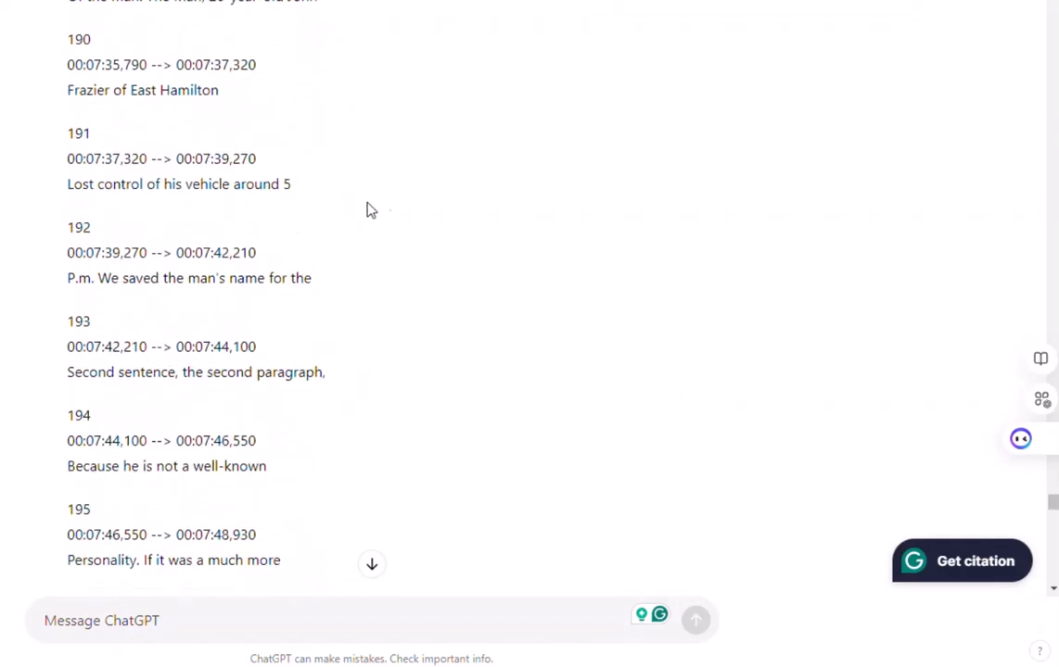
scroll(367, 561, "down", 10)
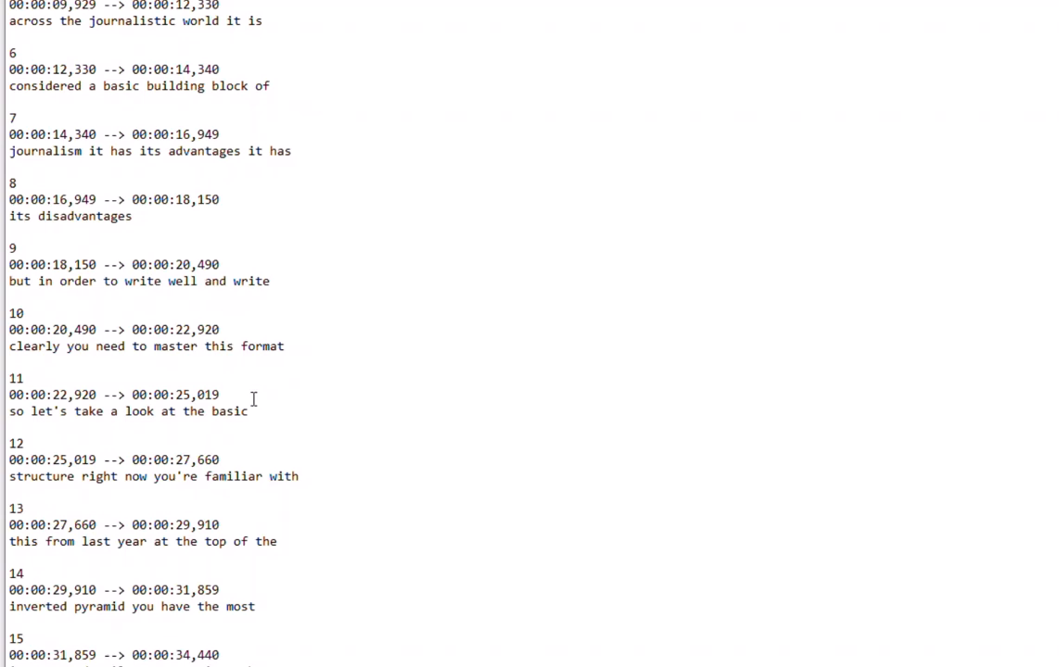
Switch to Notepad and open the Version UPdated text file from the Desktop
left_click(22, 1)
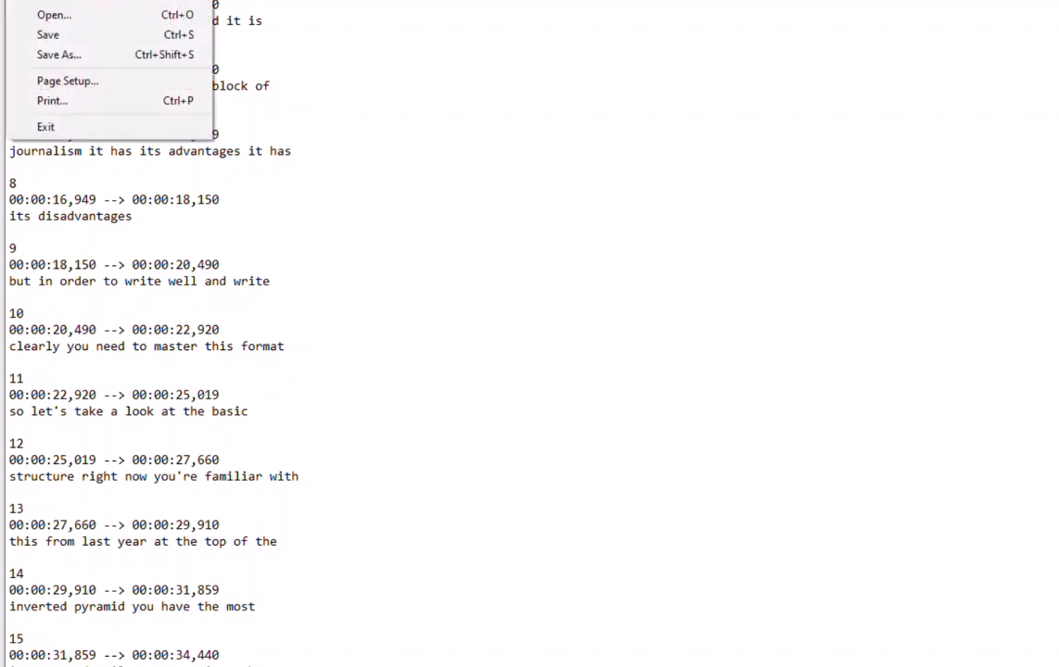
left_click(48, 16)
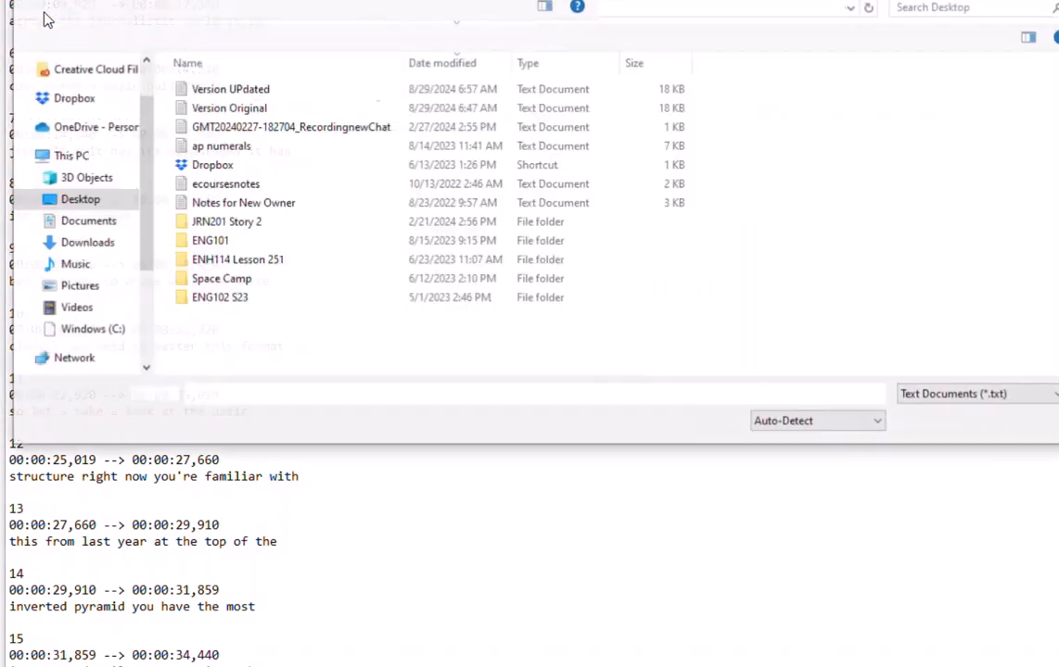
left_click(200, 88)
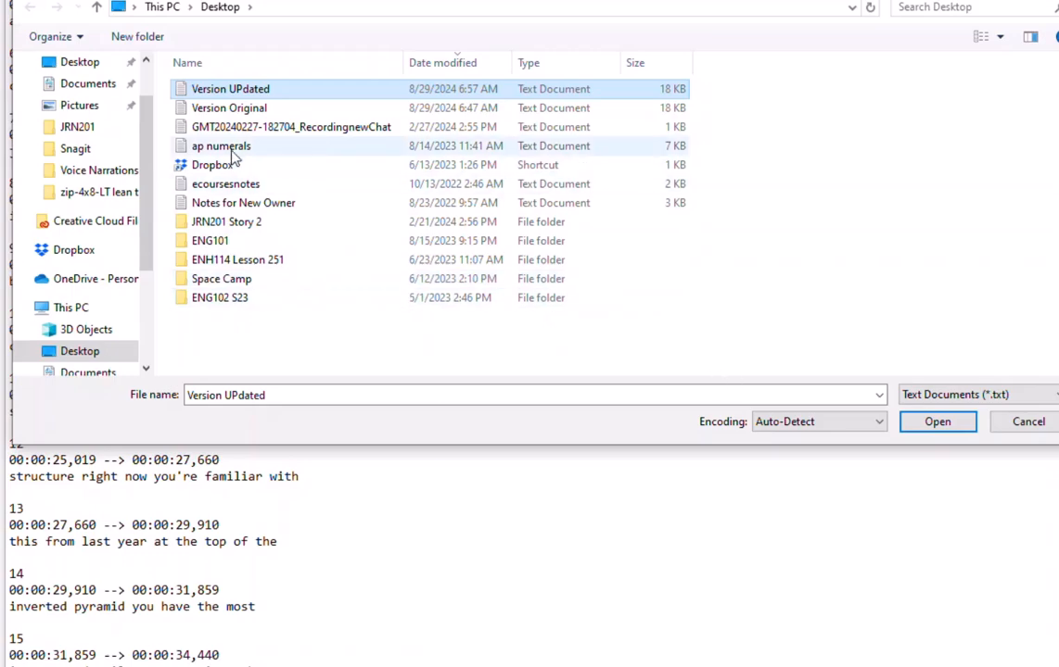
left_click(925, 426)
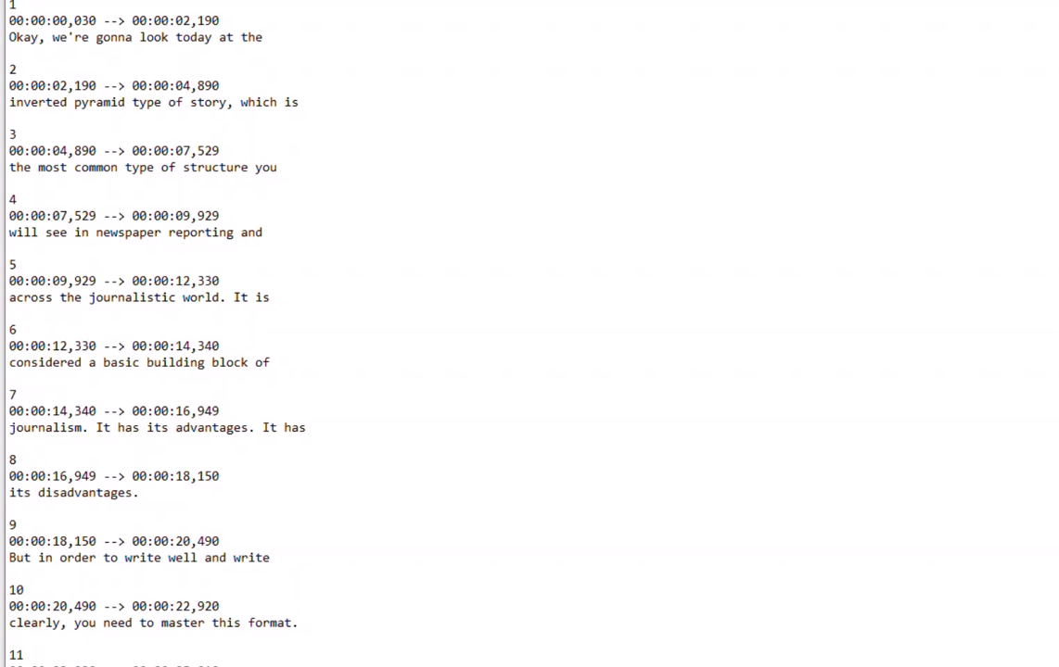
Prepare to save the captions on the Desktop as updatedversion.srt with the All Files type, and cancel the save
scroll(530, 334, "down", 1)
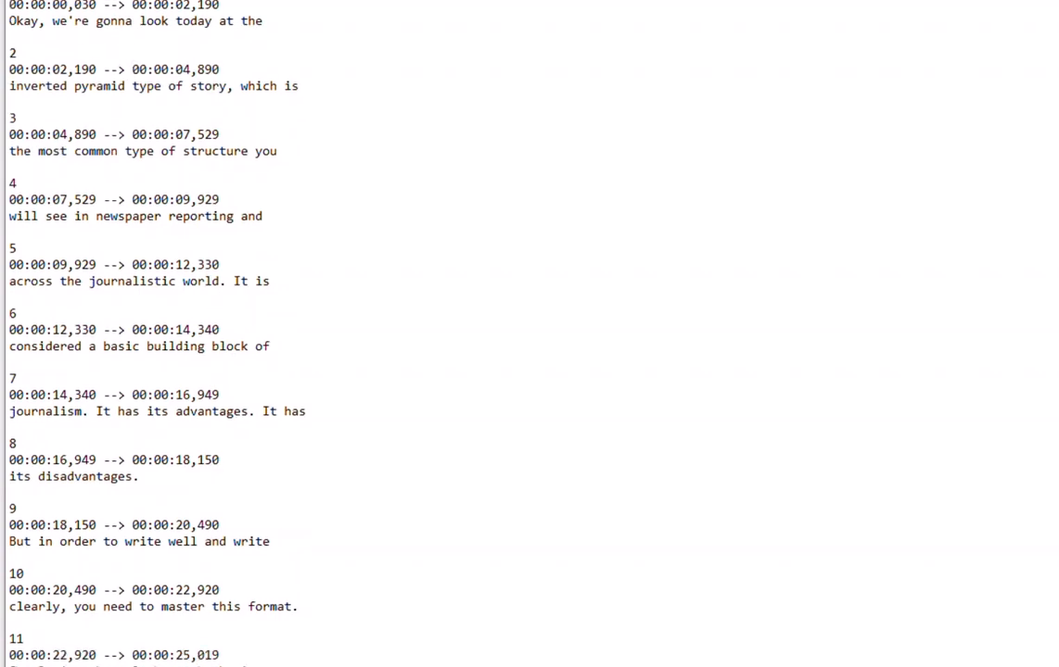
left_click(19, 39)
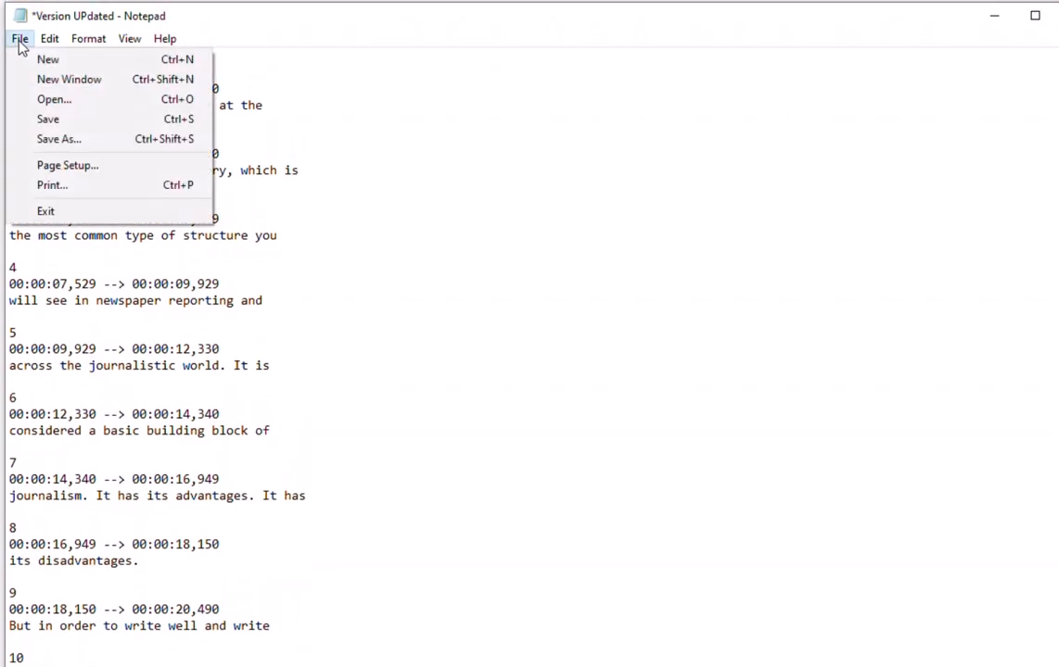
left_click(42, 139)
left_click(285, 471)
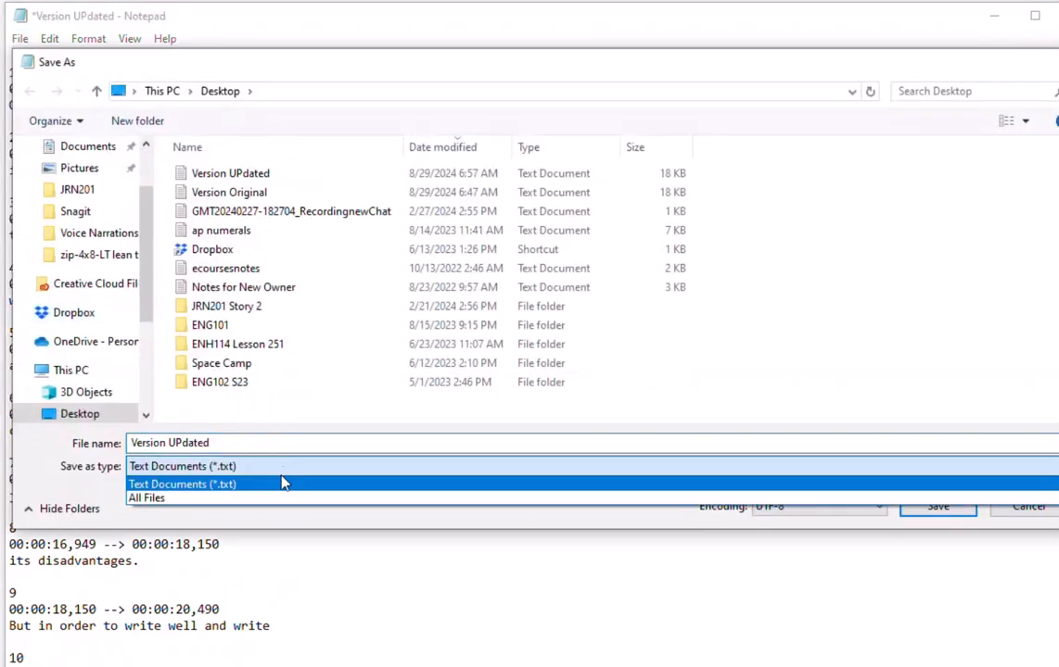
left_click(225, 498)
left_click_drag(130, 443, 216, 443)
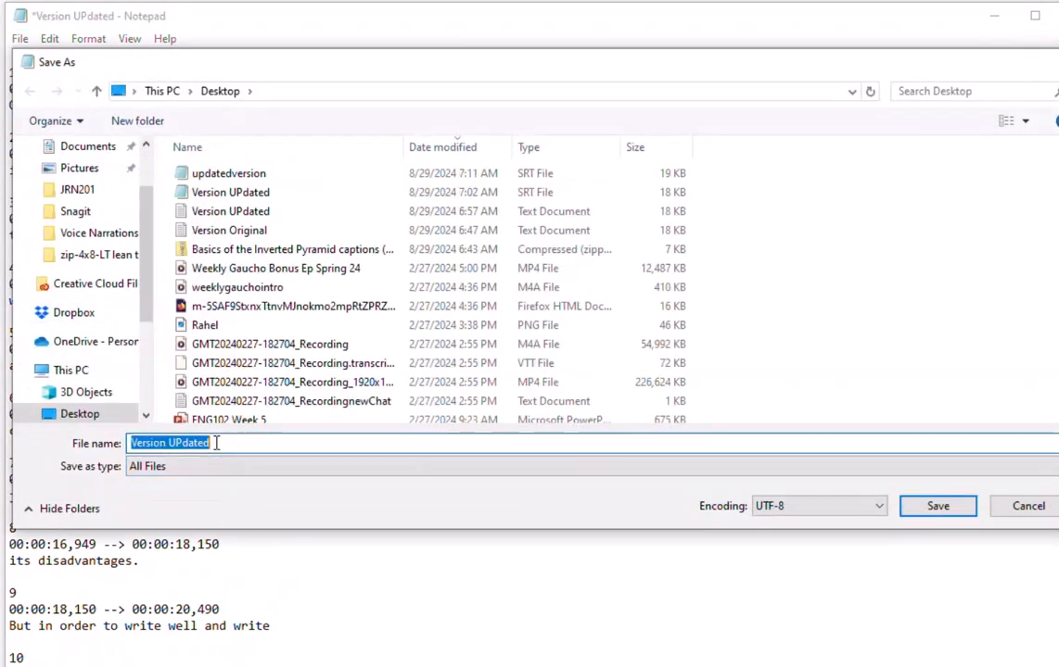
left_click(195, 172)
double_click(213, 444)
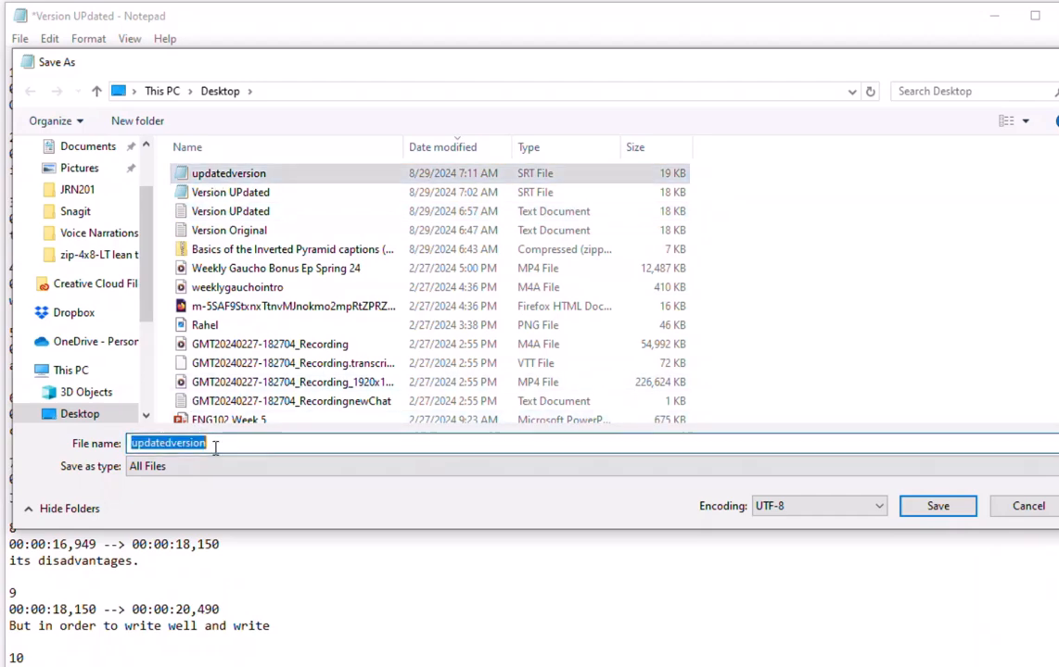
left_click(217, 445)
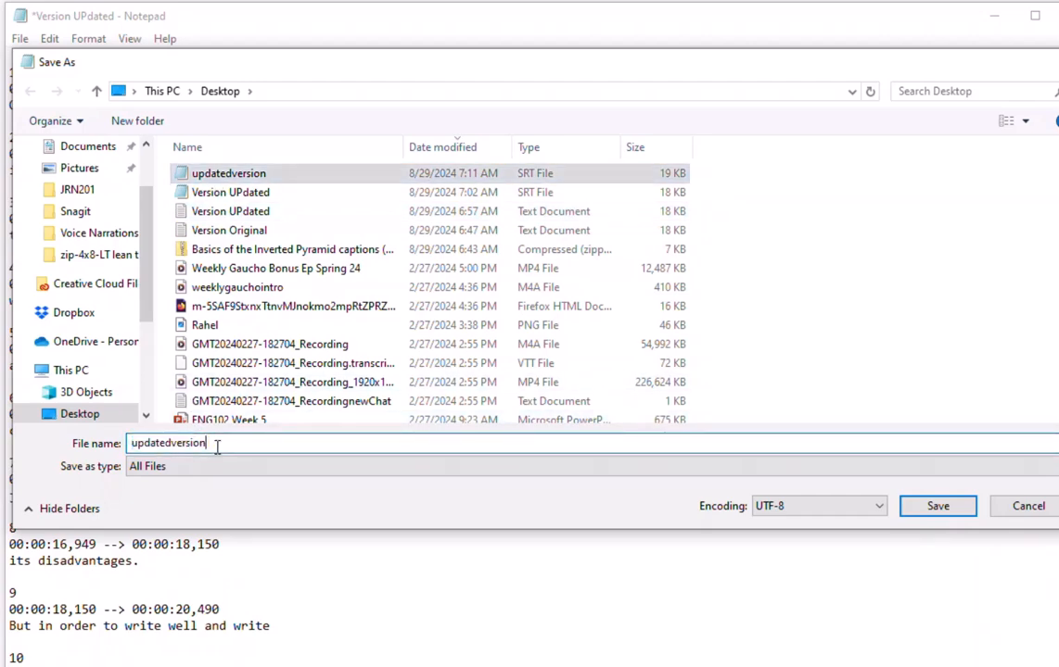
type(".srt")
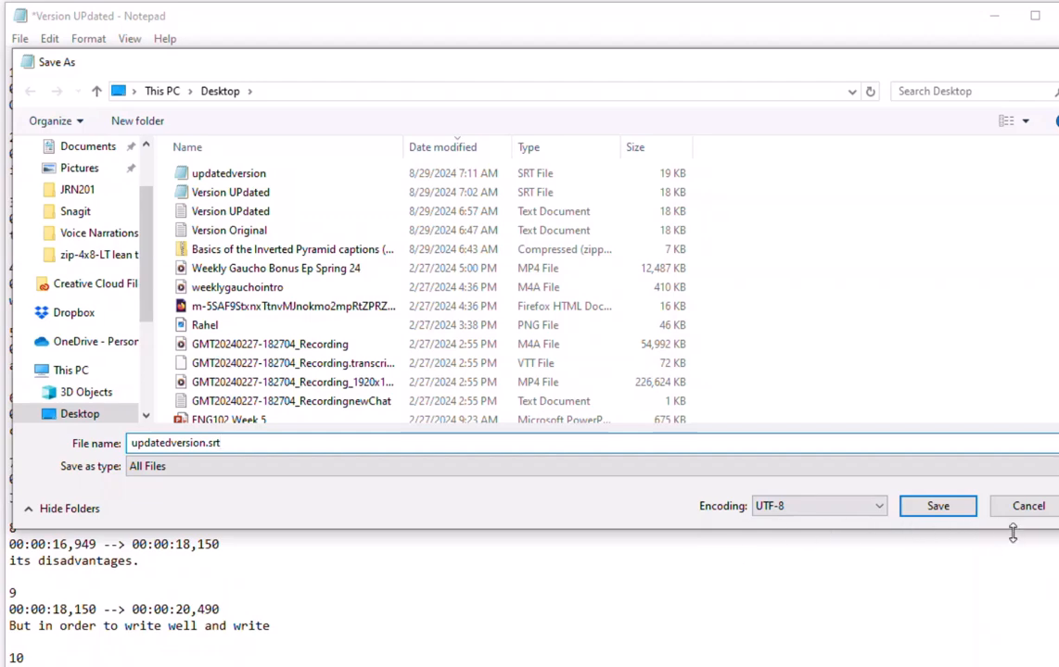
left_click(1026, 506)
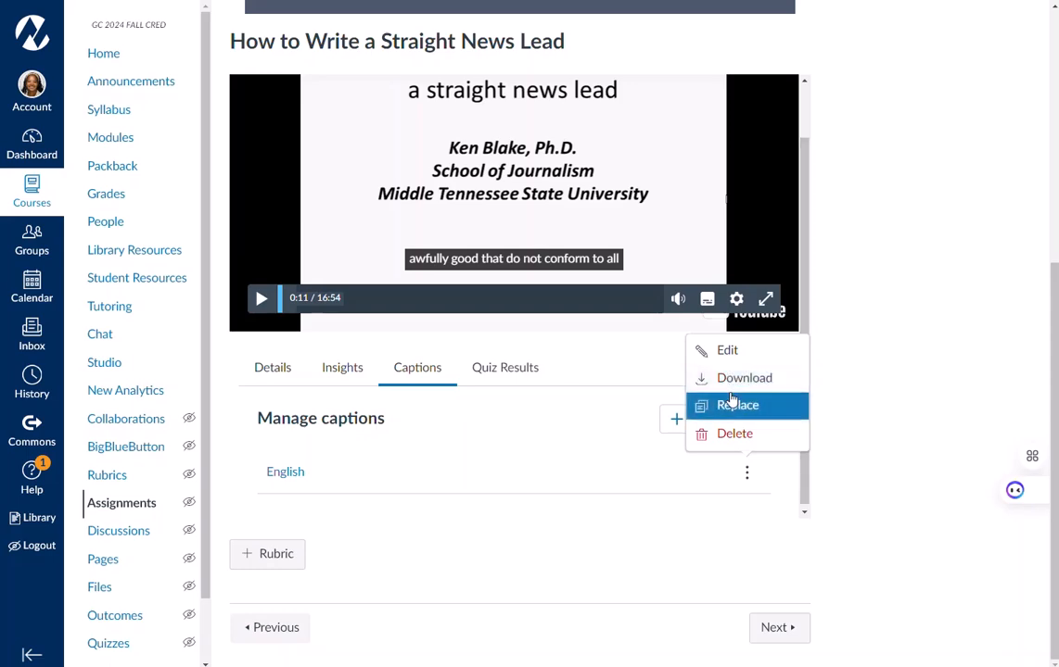
Choose the updatedversion SRT file as the replacement for the video's English captions in Canvas Studio, and cancel the upload
left_click(737, 406)
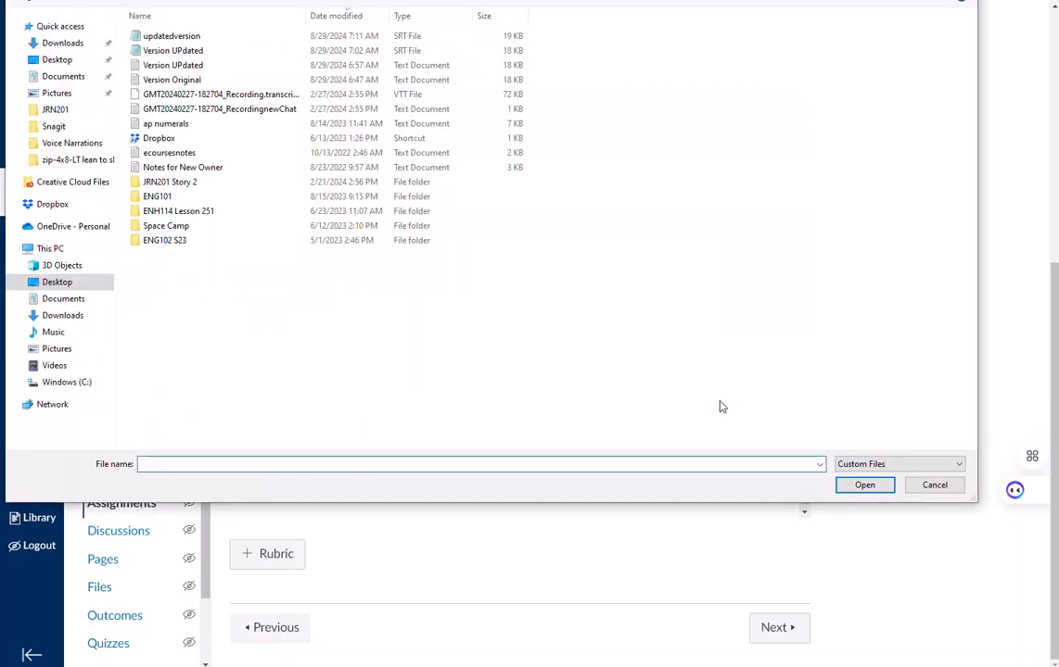
left_click(149, 37)
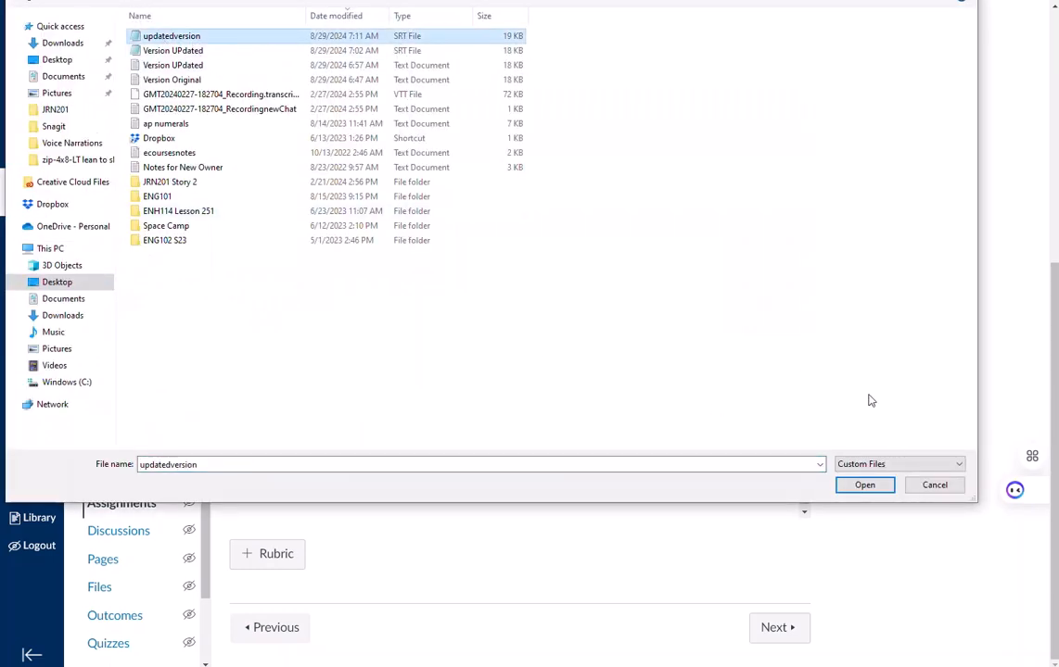
left_click(932, 486)
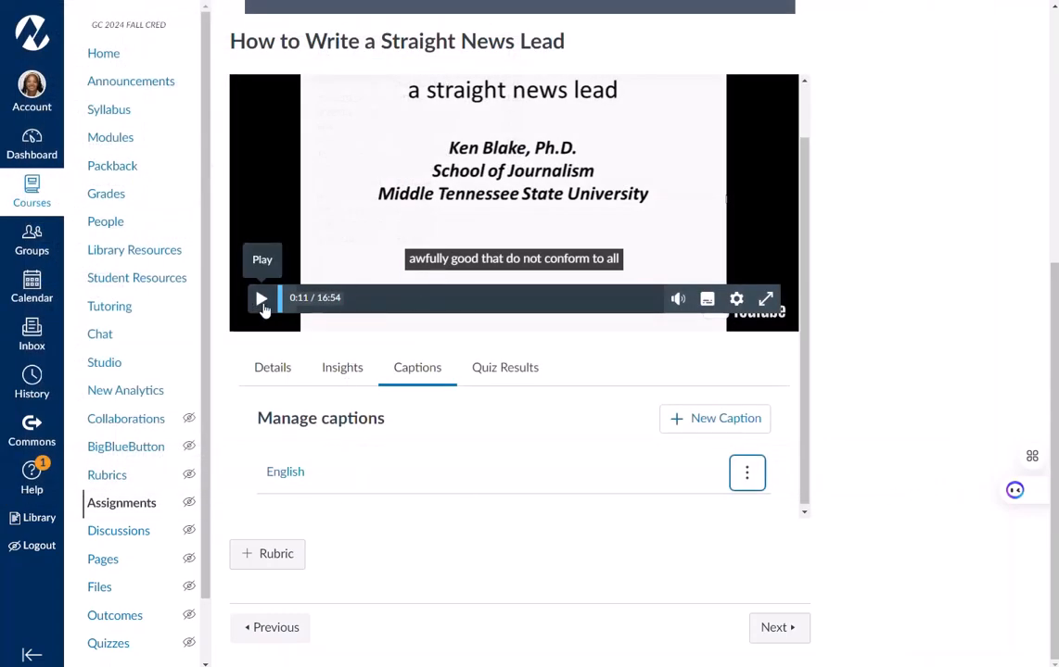
scroll(844, 489, "up", 2)
scroll(855, 487, "up", 3)
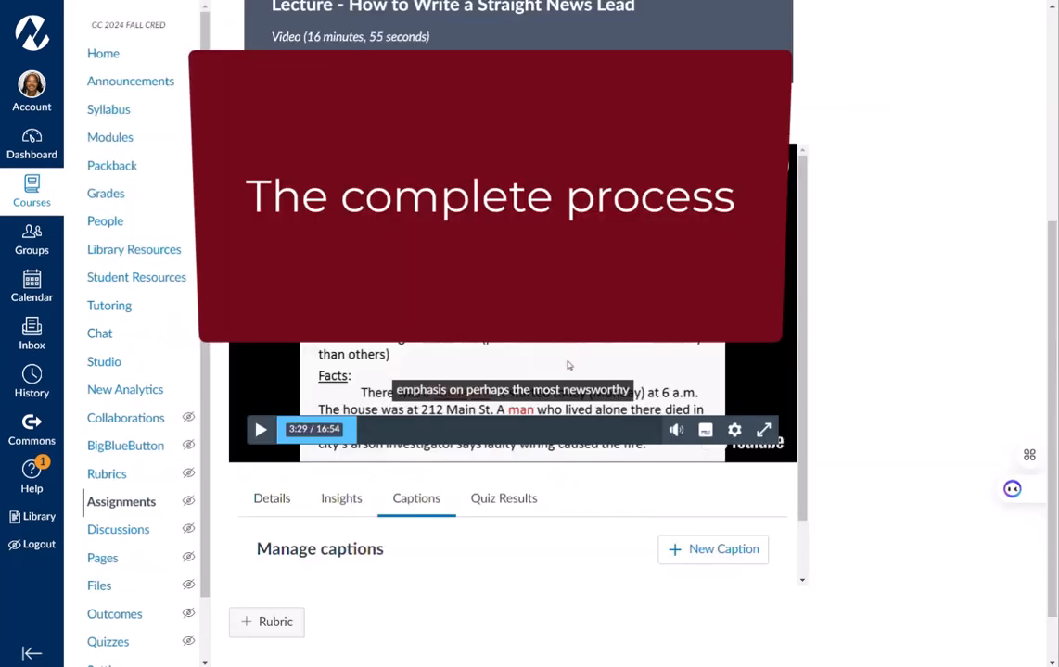
scroll(547, 315, "up", 4)
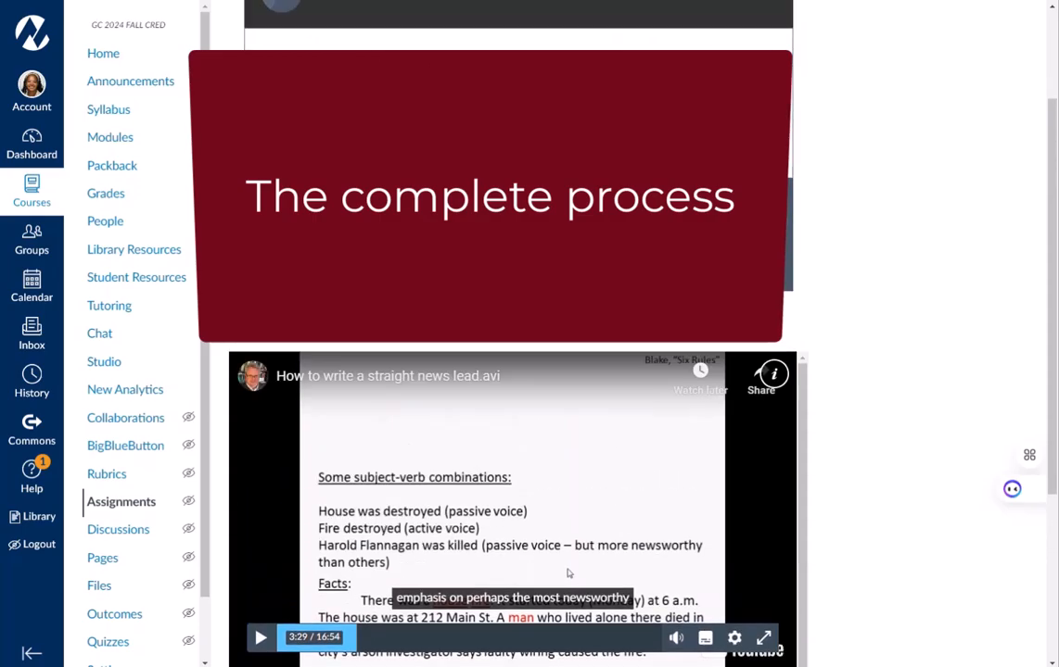
scroll(547, 315, "down", 4)
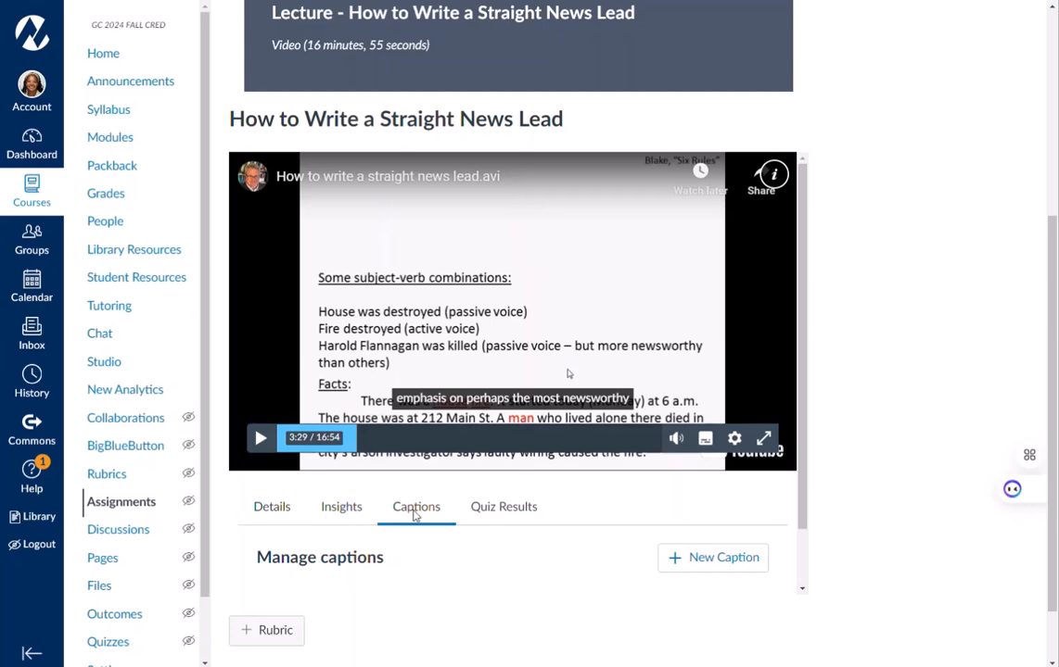
Download the lecture video's English captions to the Desktop as the zipped folder How to Write a Straight News Lead captions (en)
left_click(414, 516)
scroll(705, 538, "down", 1)
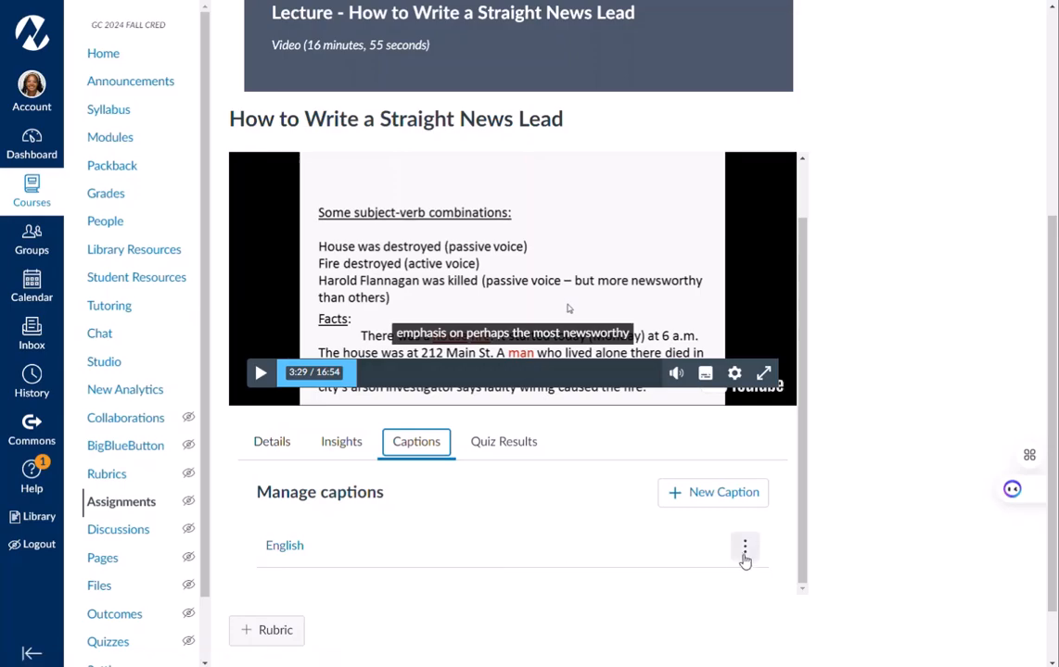
left_click(745, 549)
left_click(734, 454)
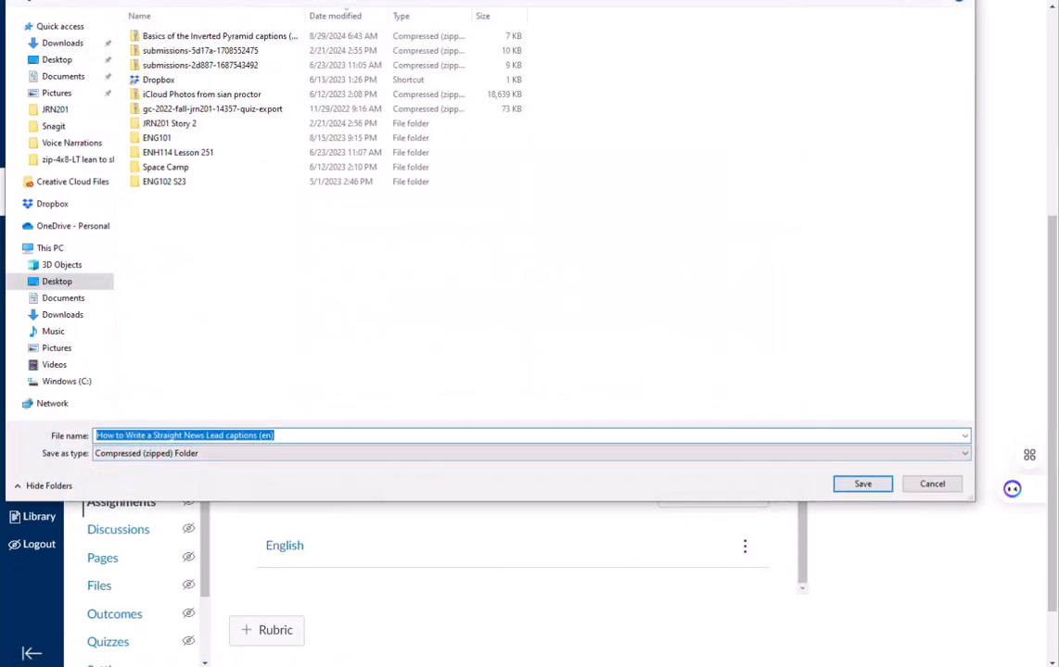
left_click(931, 484)
left_click(191, 456)
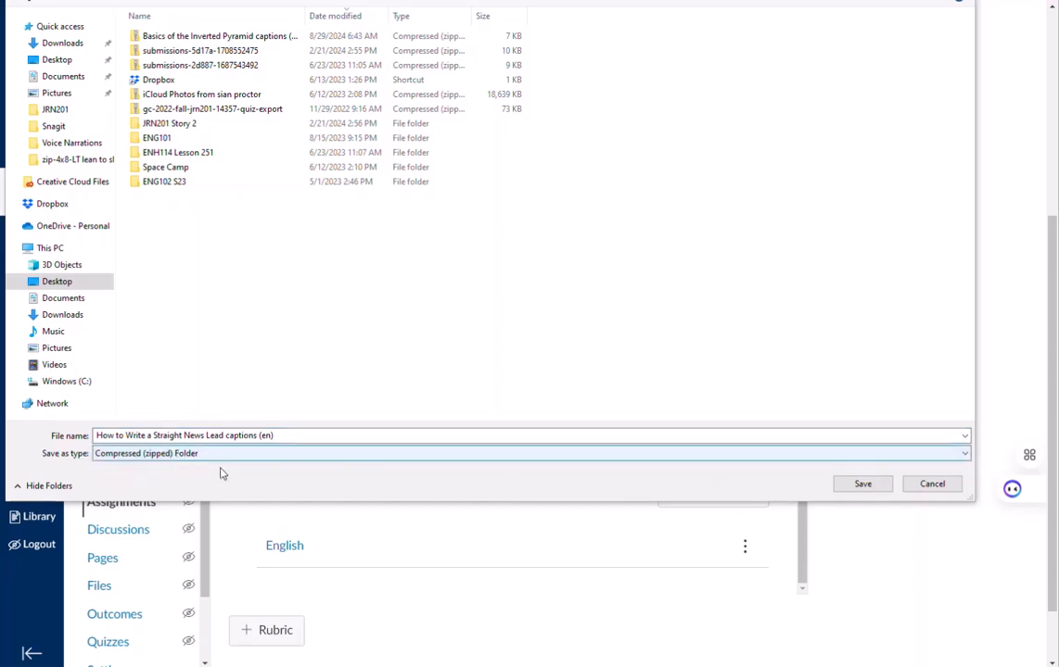
left_click(862, 486)
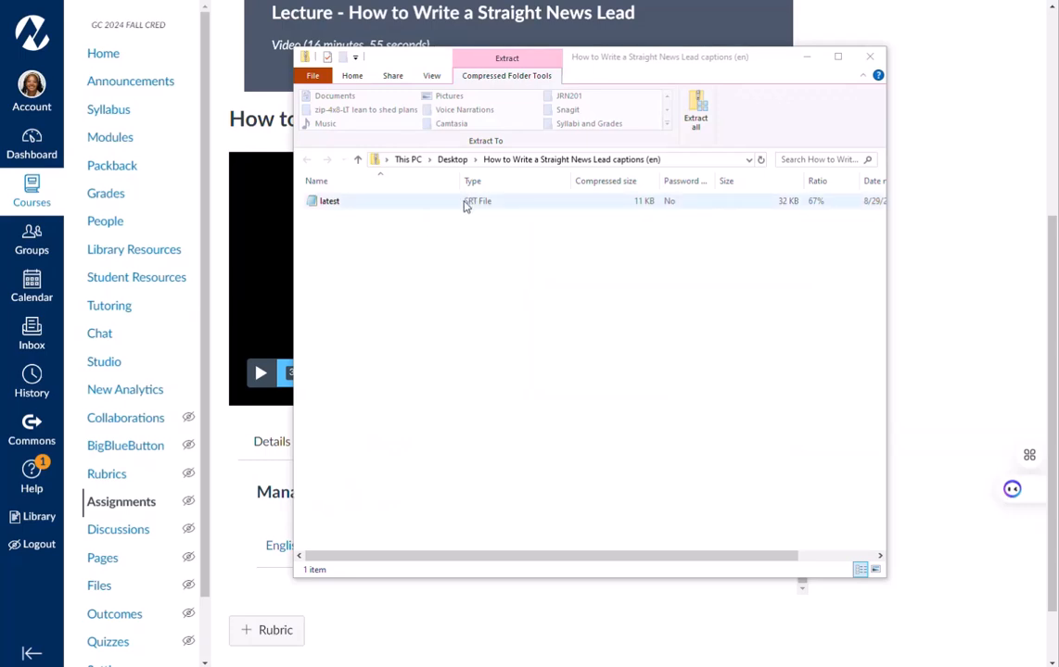
Open the latest SRT file from the downloaded zip in Notepad and check the opening captions for missing punctuation and capitals
double_click(330, 201)
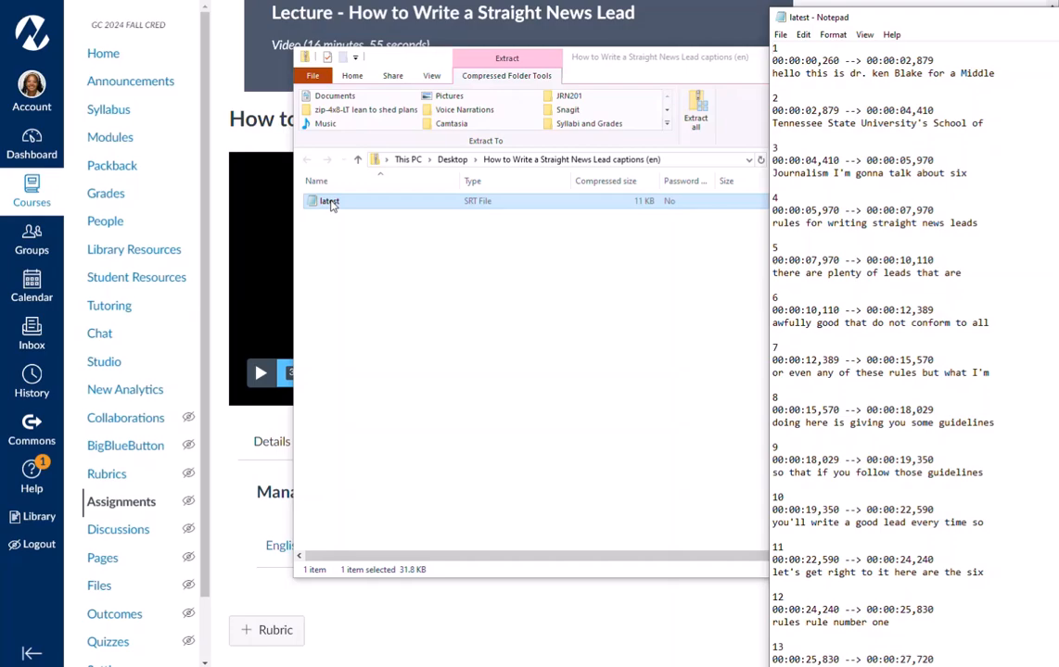
left_click_drag(880, 17, 439, 13)
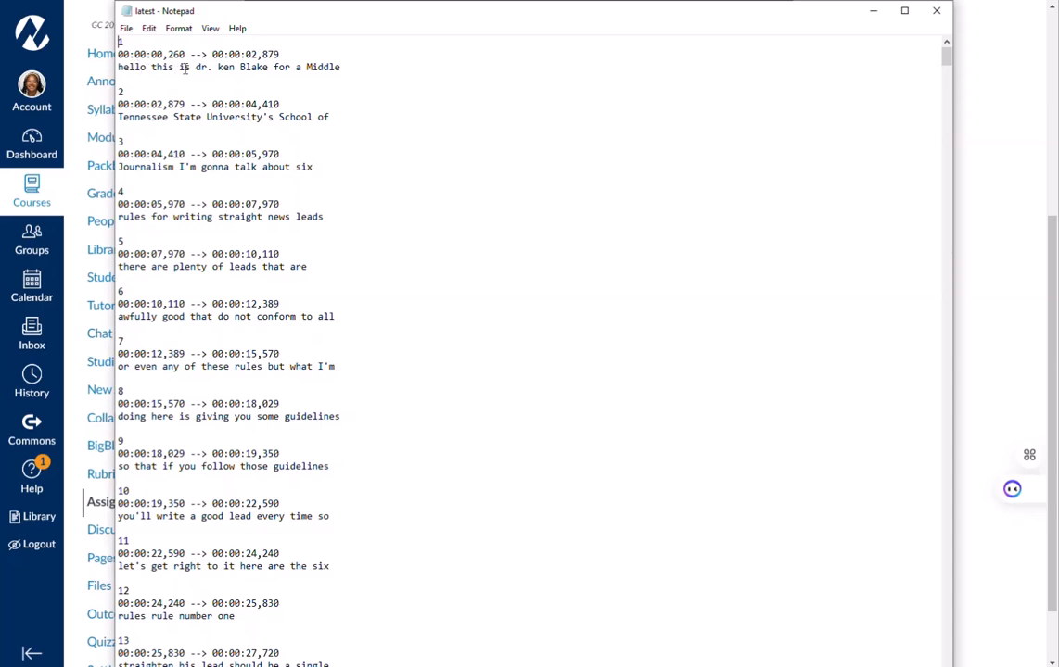
left_click_drag(119, 69, 153, 68)
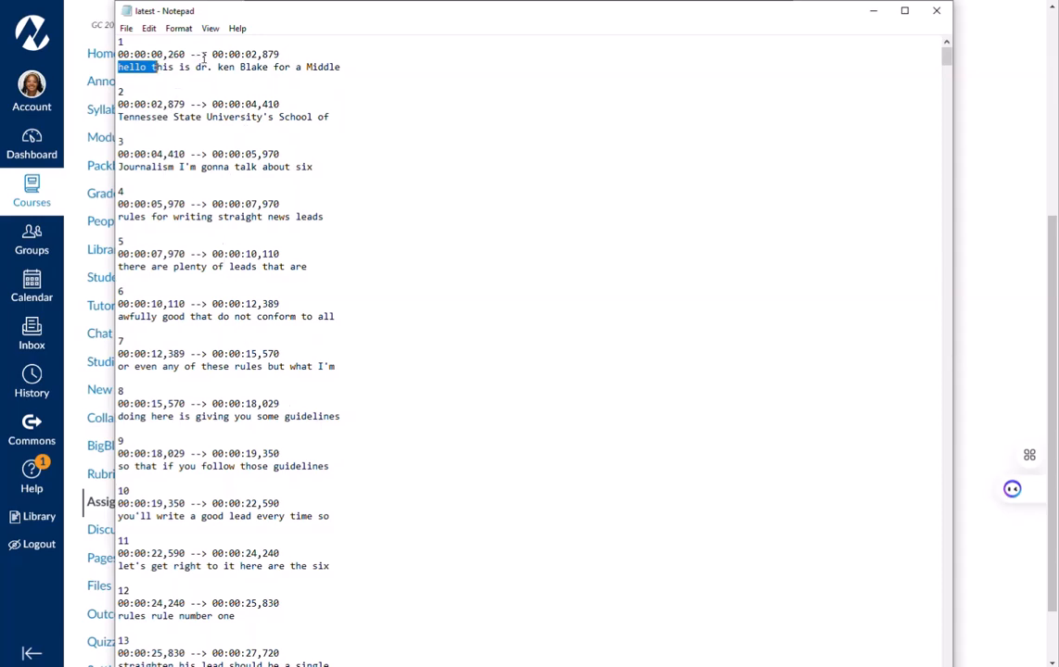
scroll(239, 324, "down", 6)
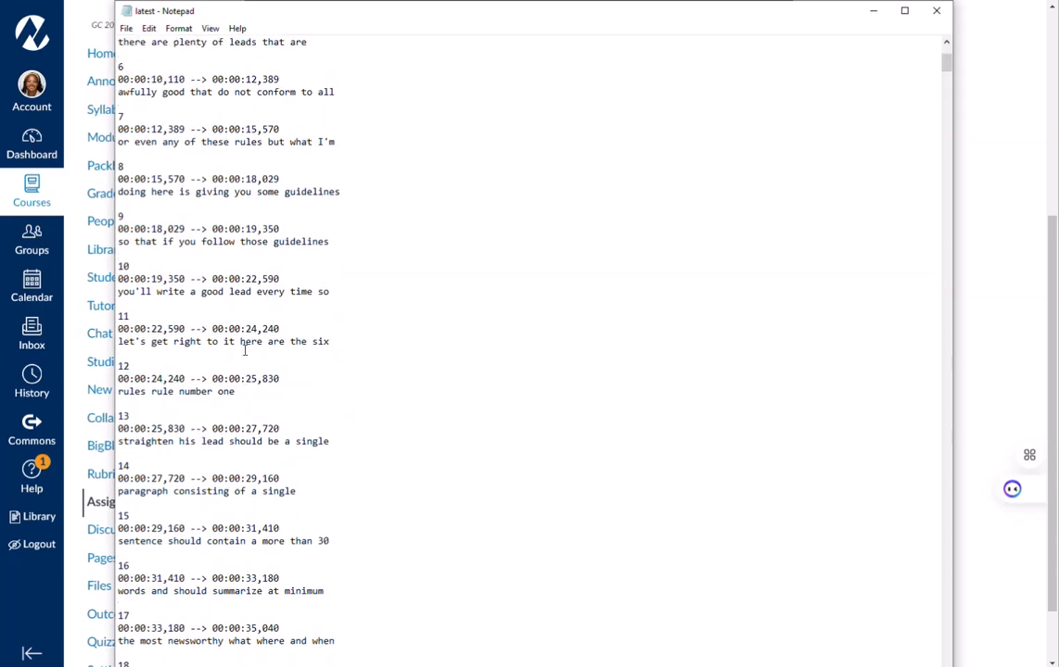
scroll(244, 350, "up", 5)
scroll(245, 349, "up", 1)
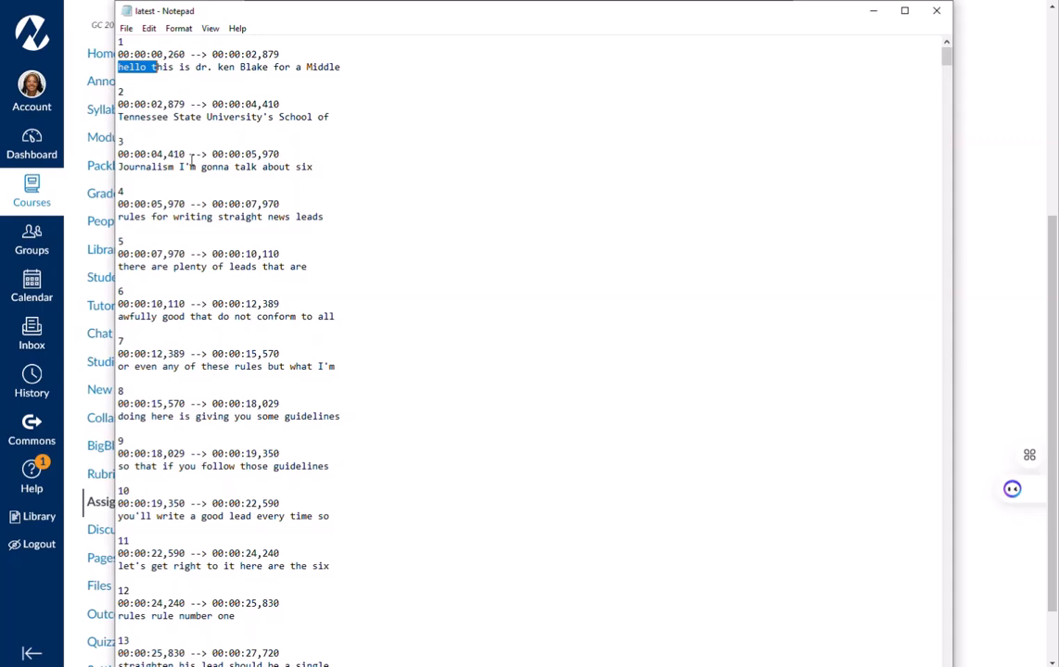
Copy captions 1 to 75 from the latest file and paste them into a new ChatGPT message
left_click_drag(119, 42, 336, 653)
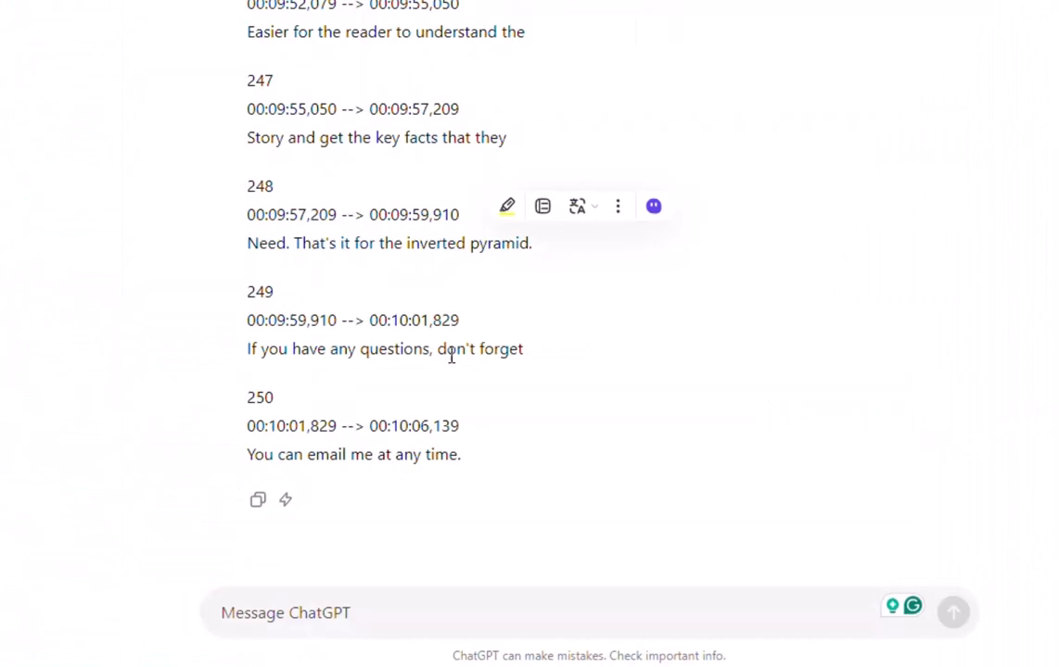
left_click(363, 624)
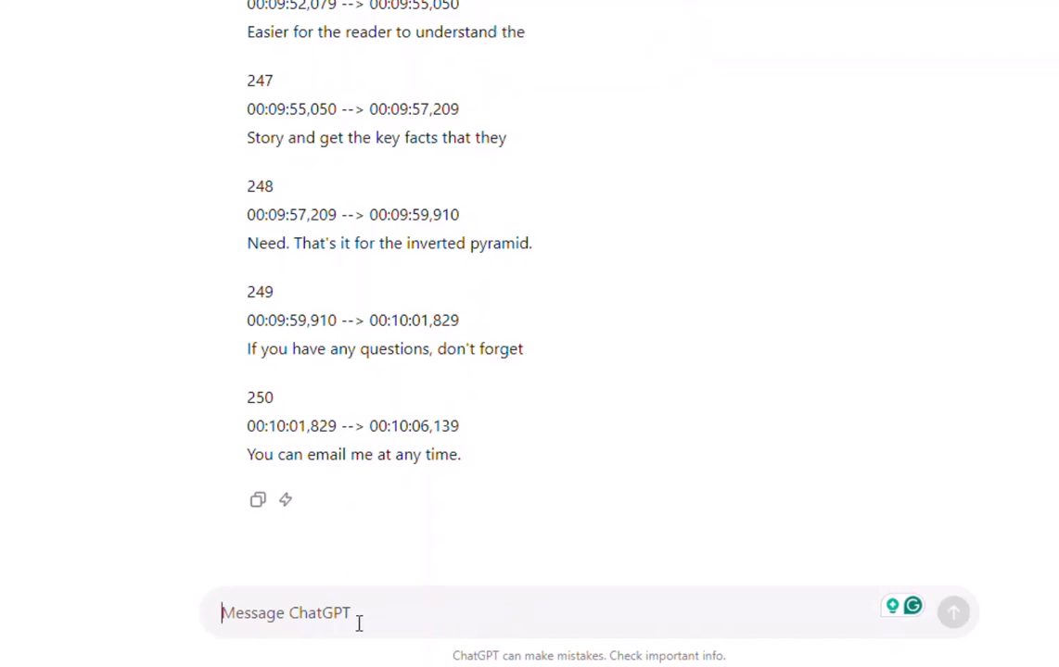
key("ctrl+v")
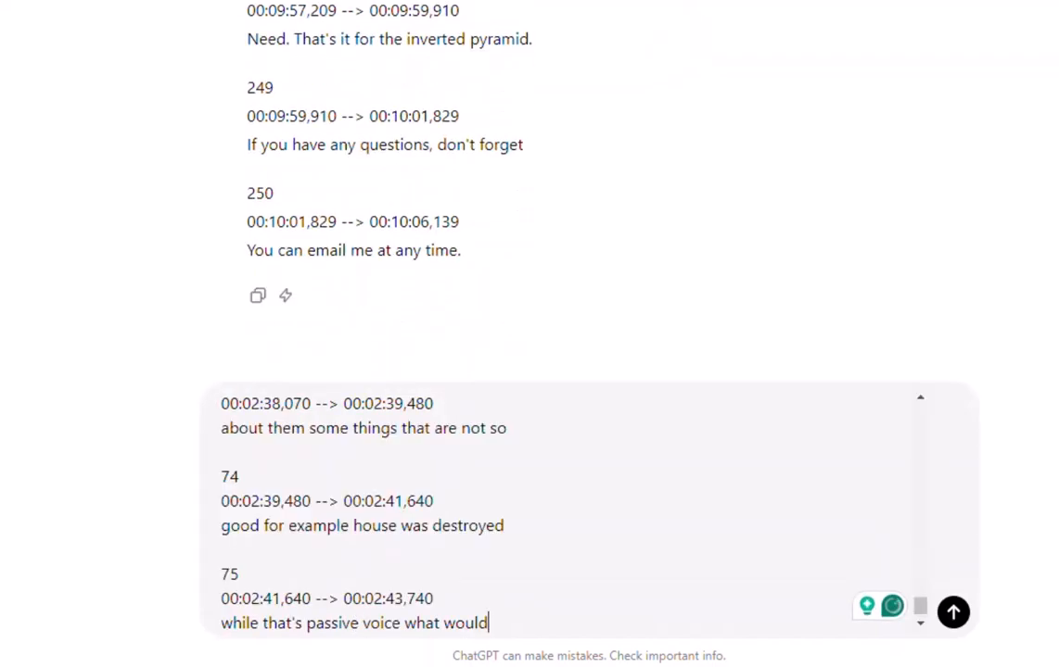
Add the clean-up prompt before caption 1, asking for only punctuation and capitals with words, lines and time stamps kept, and send it to ChatGPT
scroll(524, 486, "up", 15)
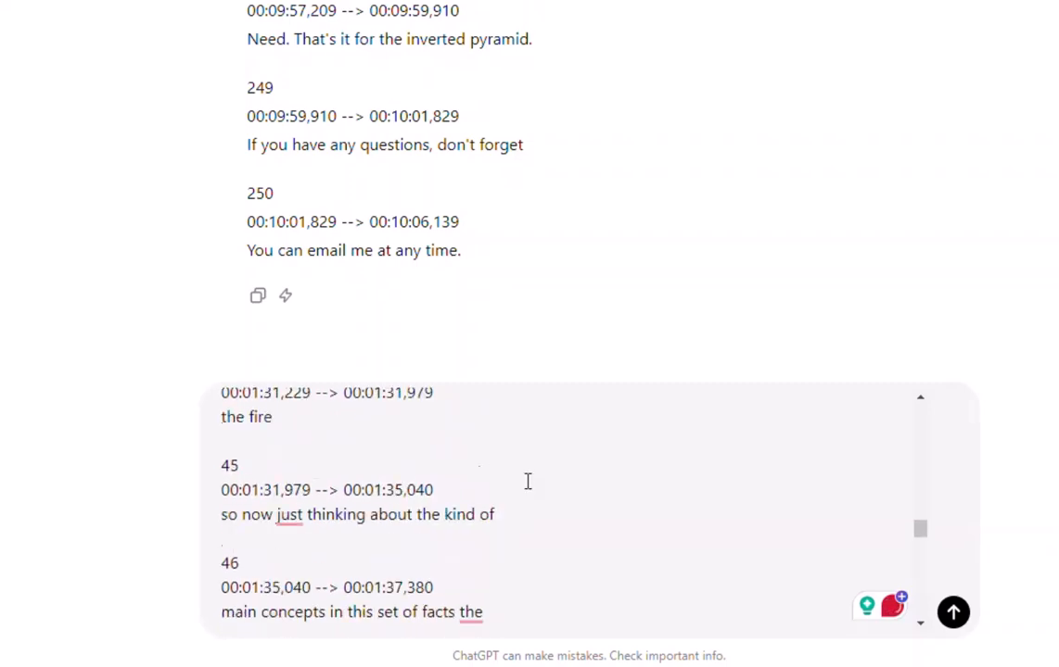
scroll(528, 478, "up", 15)
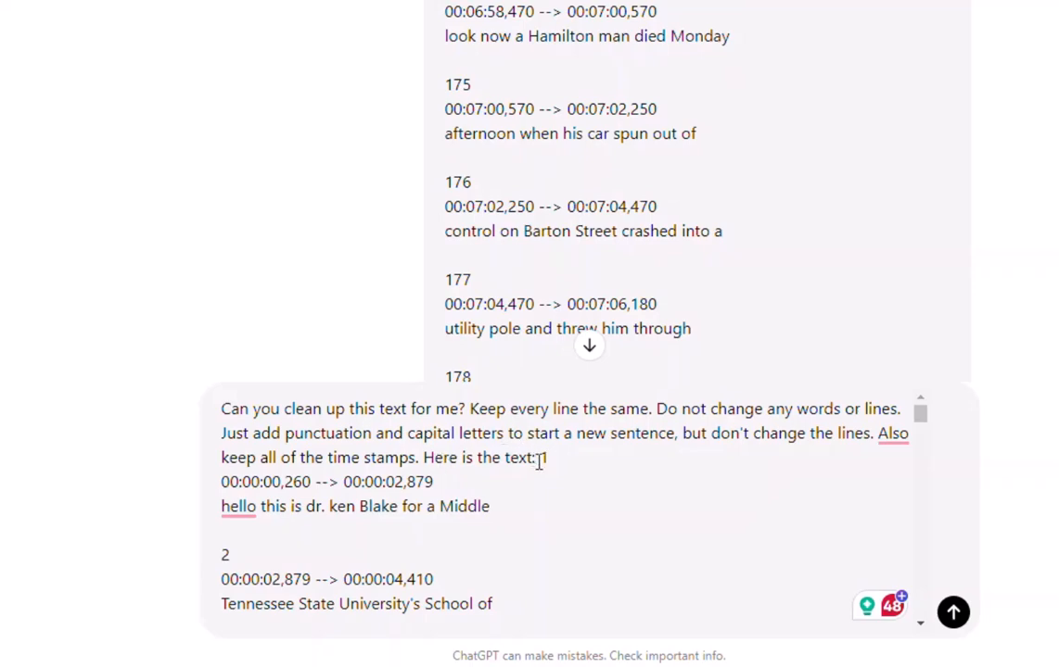
scroll(466, 500, "down", 4)
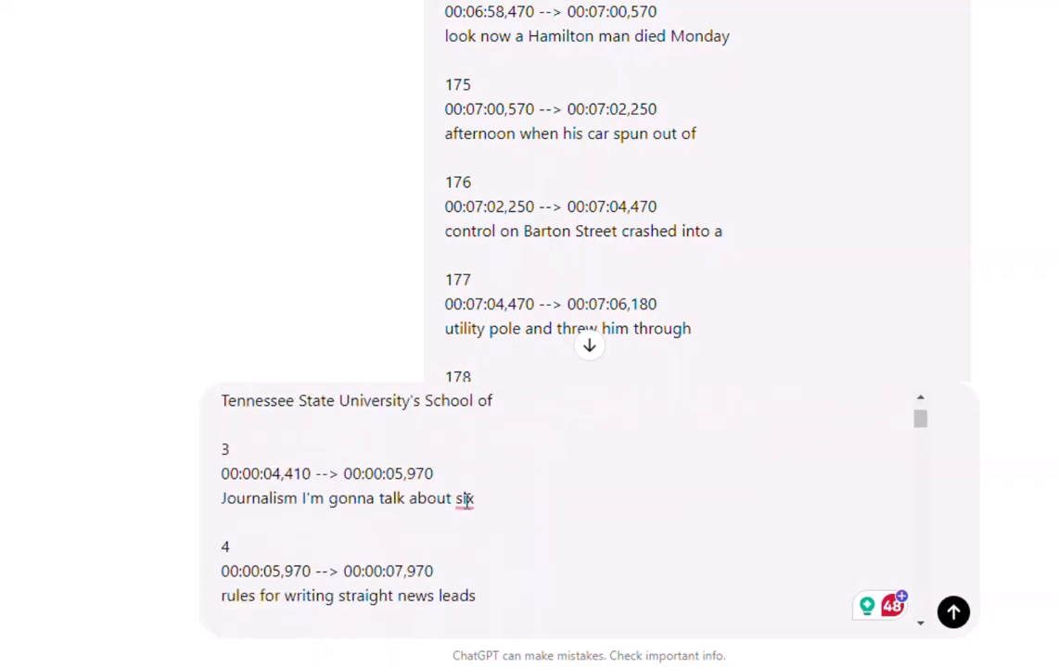
scroll(466, 502, "up", 3)
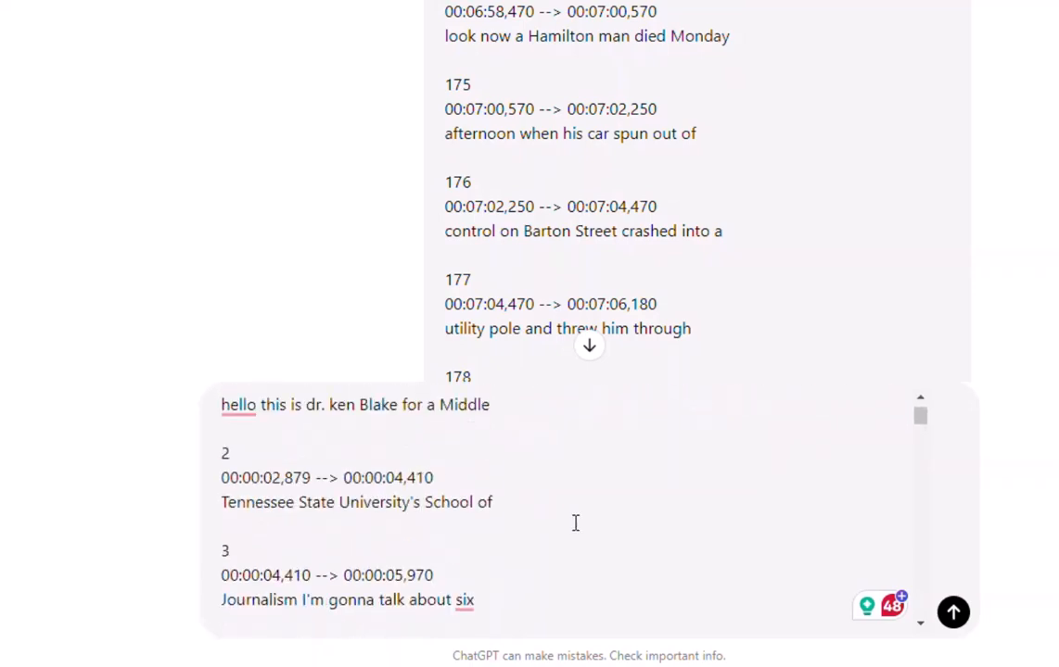
left_click(952, 612)
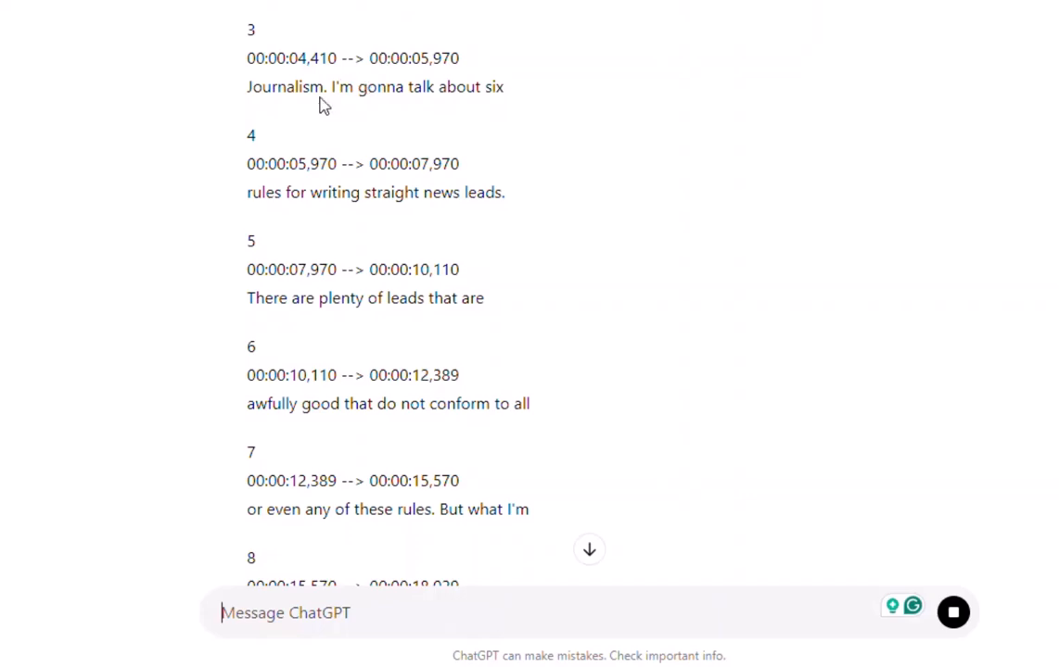
Review ChatGPT's punctuated captions and have it continue generating the cut-off reply from caption 71
scroll(512, 232, "down", 3)
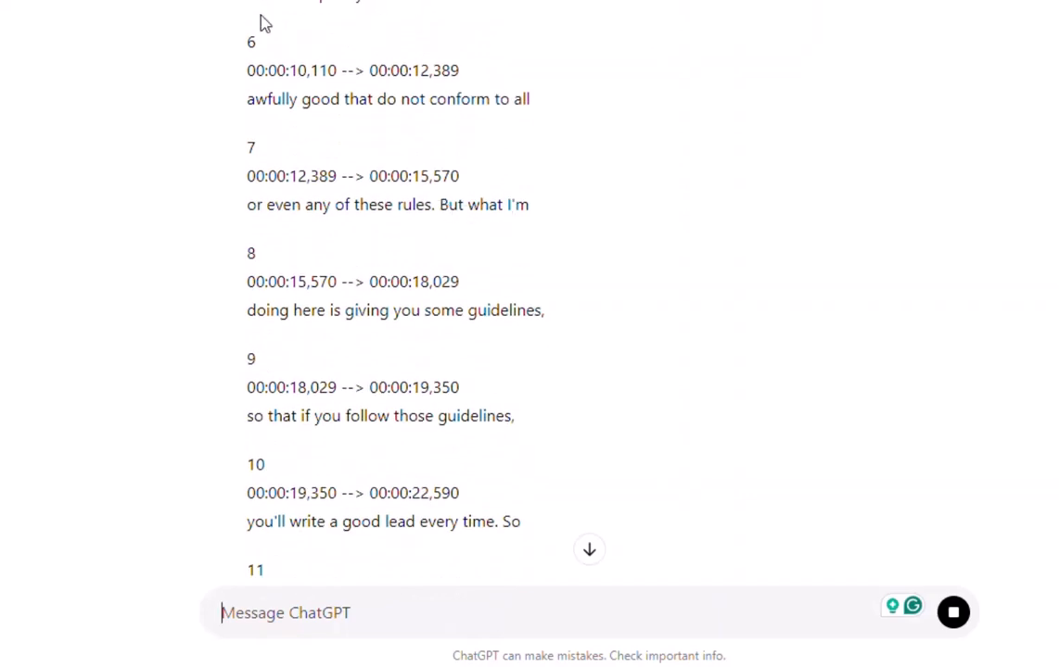
scroll(598, 315, "down", 8)
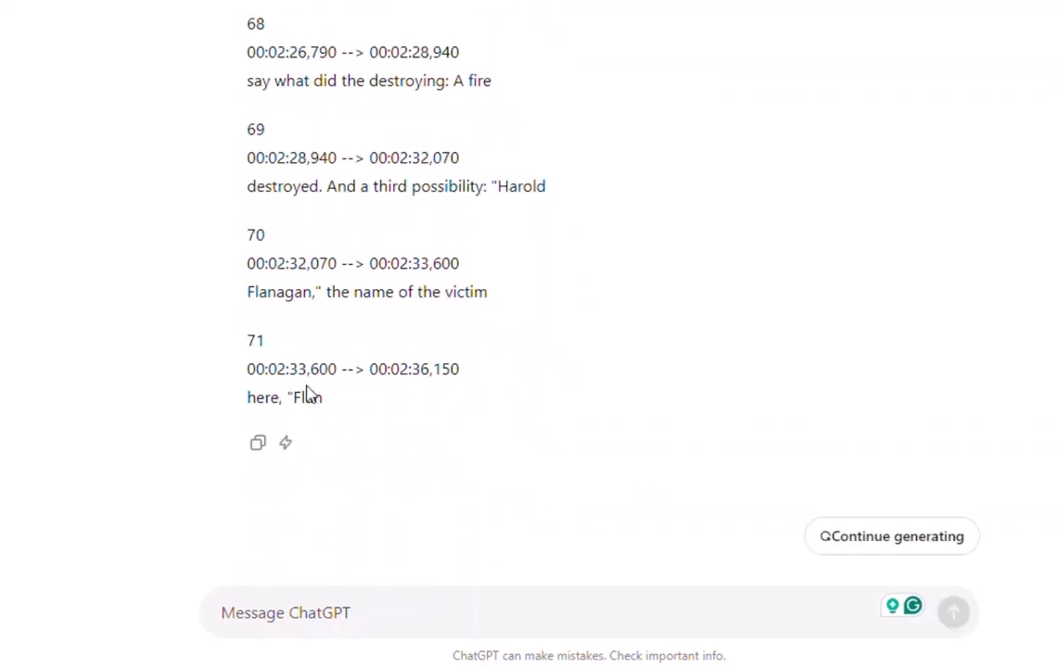
left_click(887, 546)
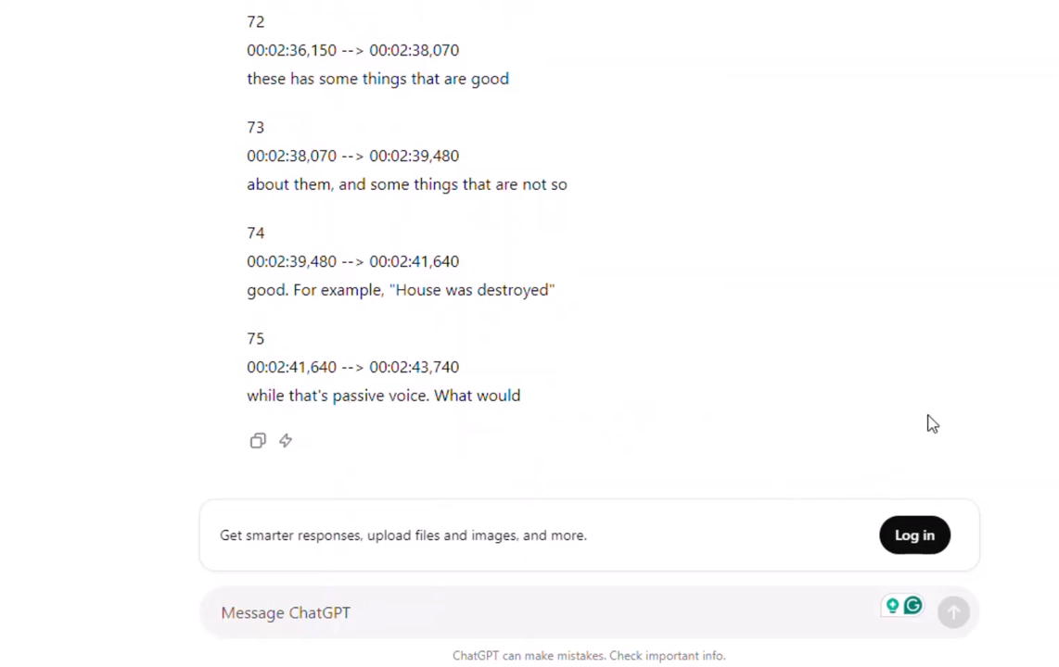
Copy ChatGPT's completed reply and paste it over captions 1 to 75 in the latest file in Notepad
left_click(257, 445)
key("alt+Tab")
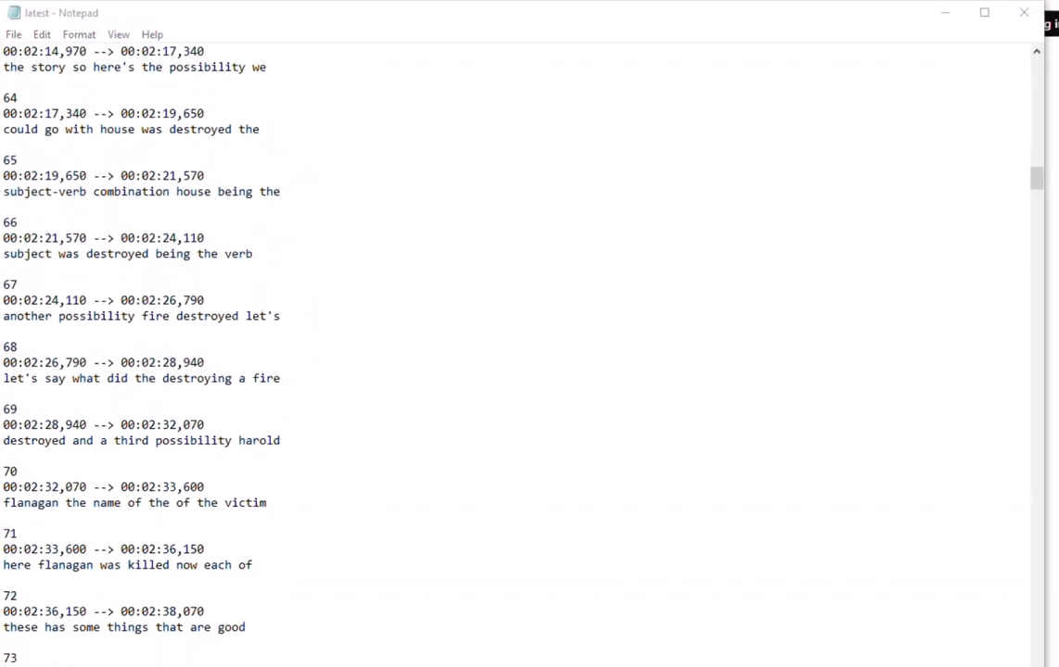
left_click_drag(139, 663, 23, 44)
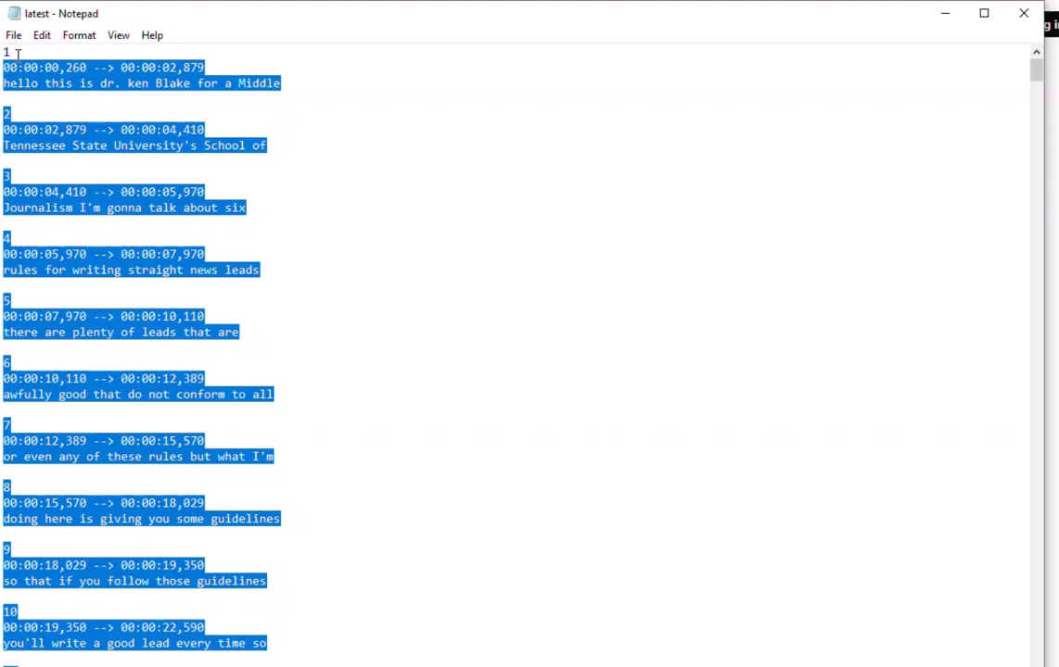
key("Delete")
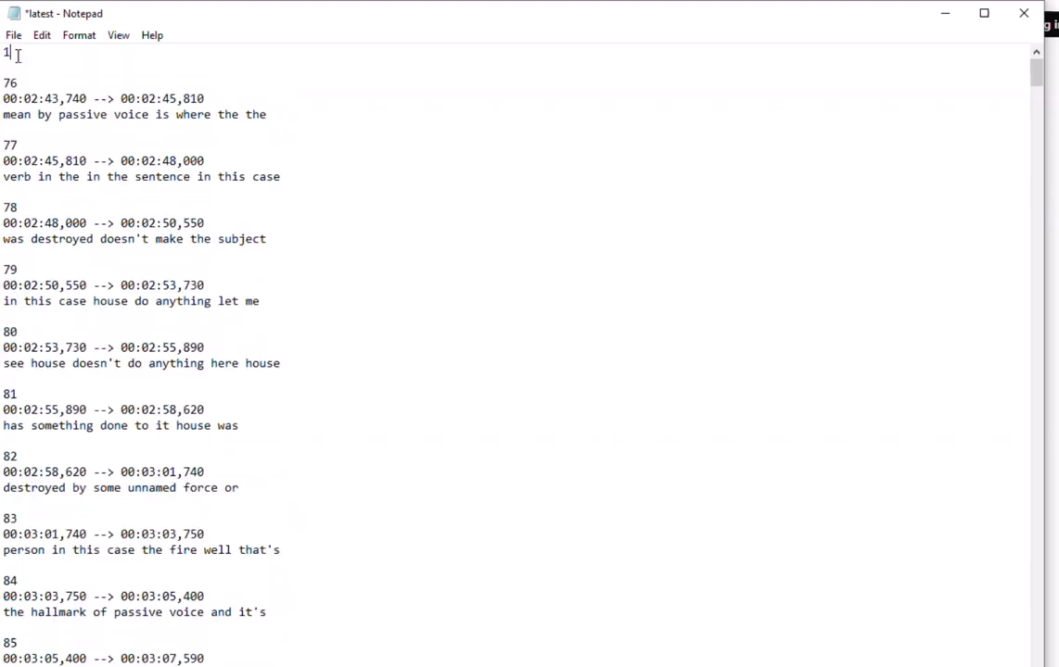
key("ctrl+z")
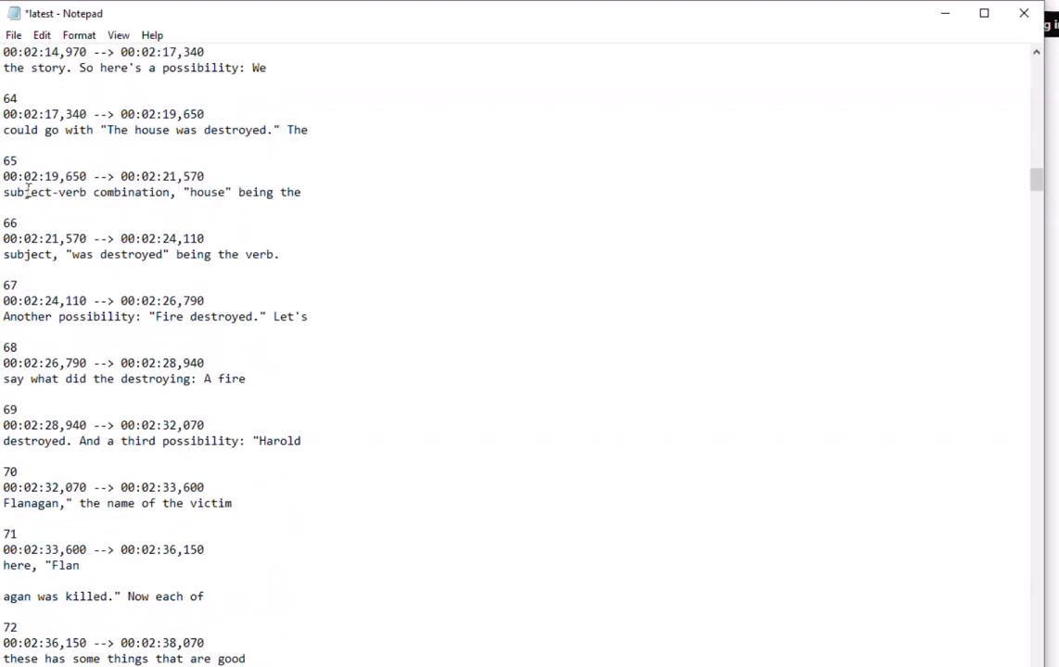
Remove ChatGPT's introductory sentence and the extra lines above caption 1 so the file starts with the caption number
scroll(75, 399, "up", 20)
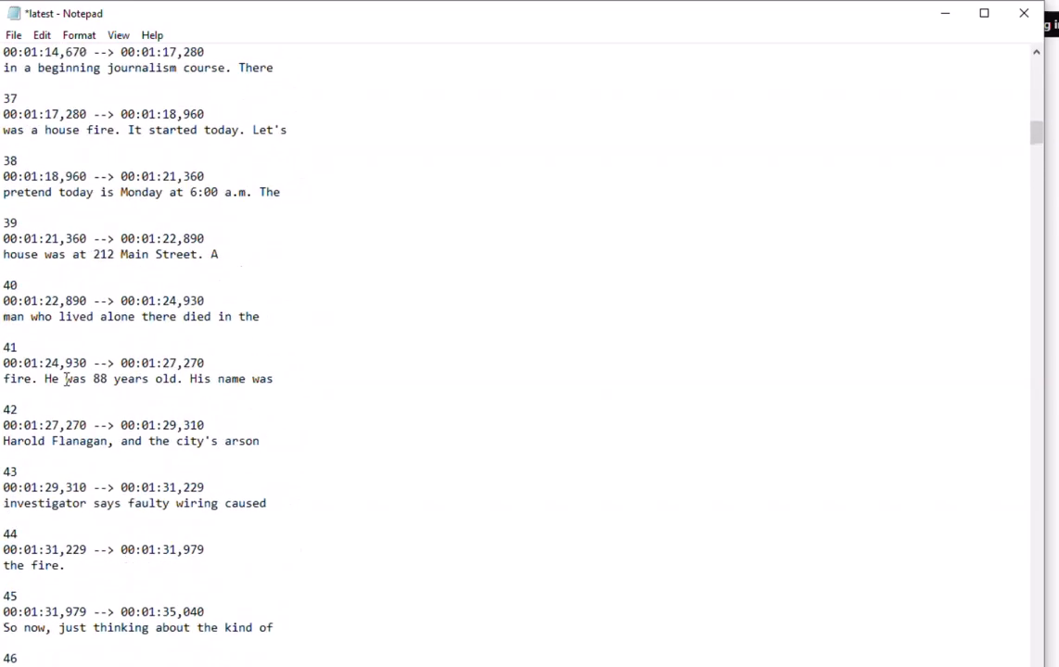
scroll(65, 378, "up", 20)
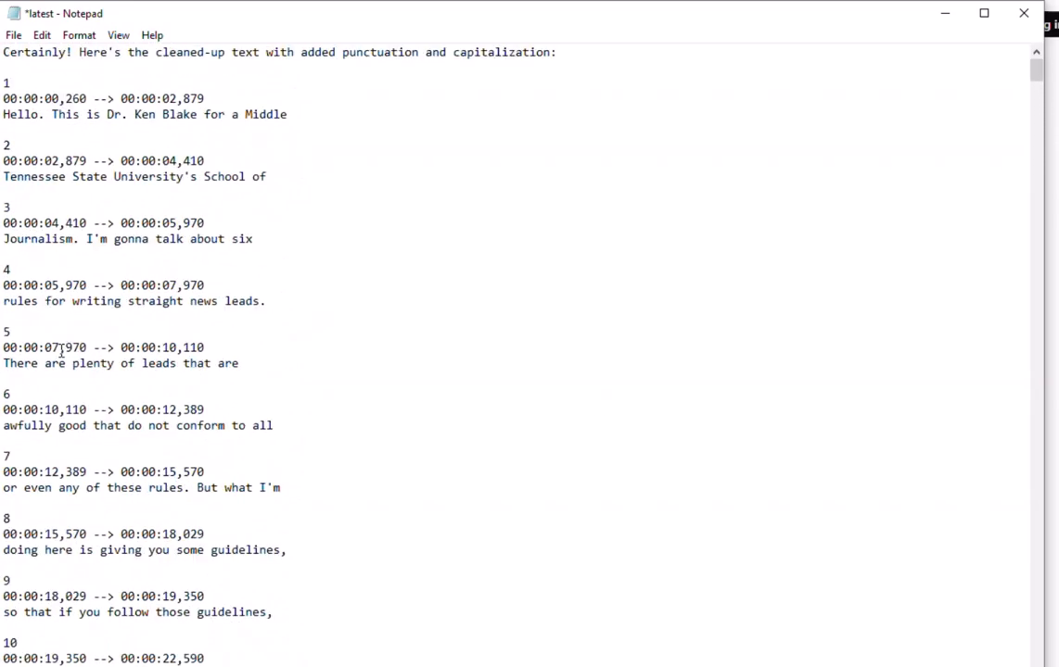
left_click_drag(563, 52, 7, 56)
key("BackSpace")
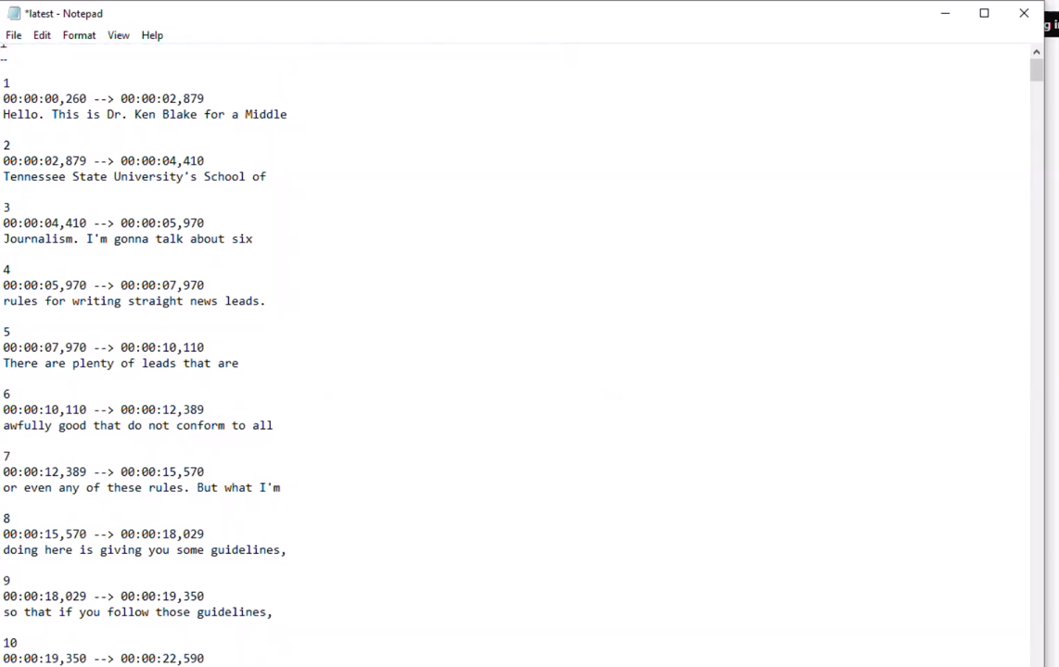
key("Delete")
scroll(326, 216, "down", 1)
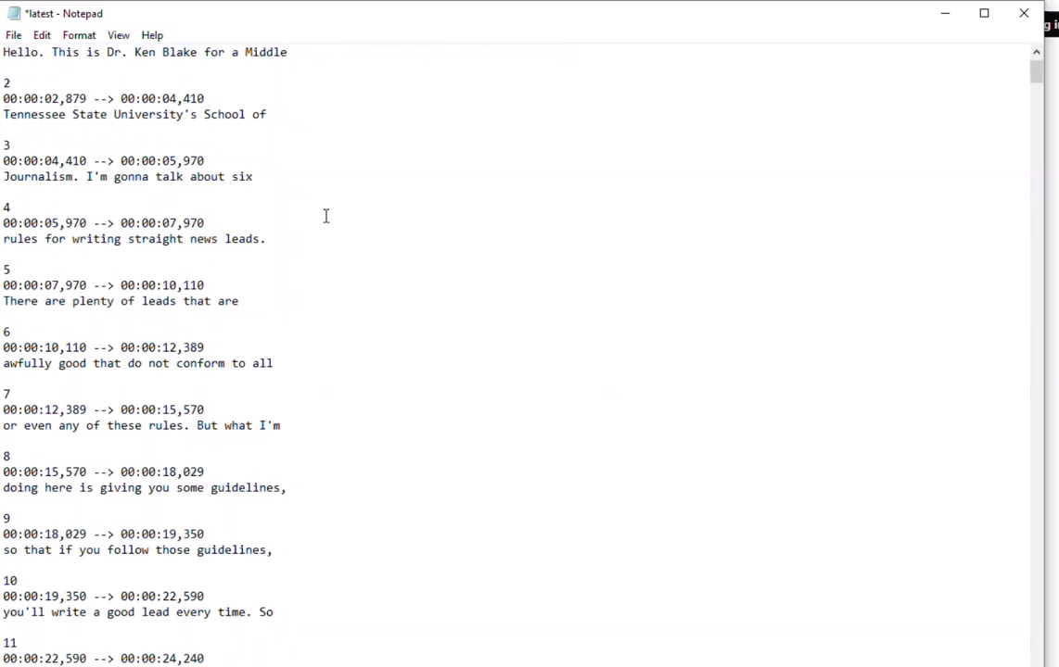
scroll(229, 81, "up", 1)
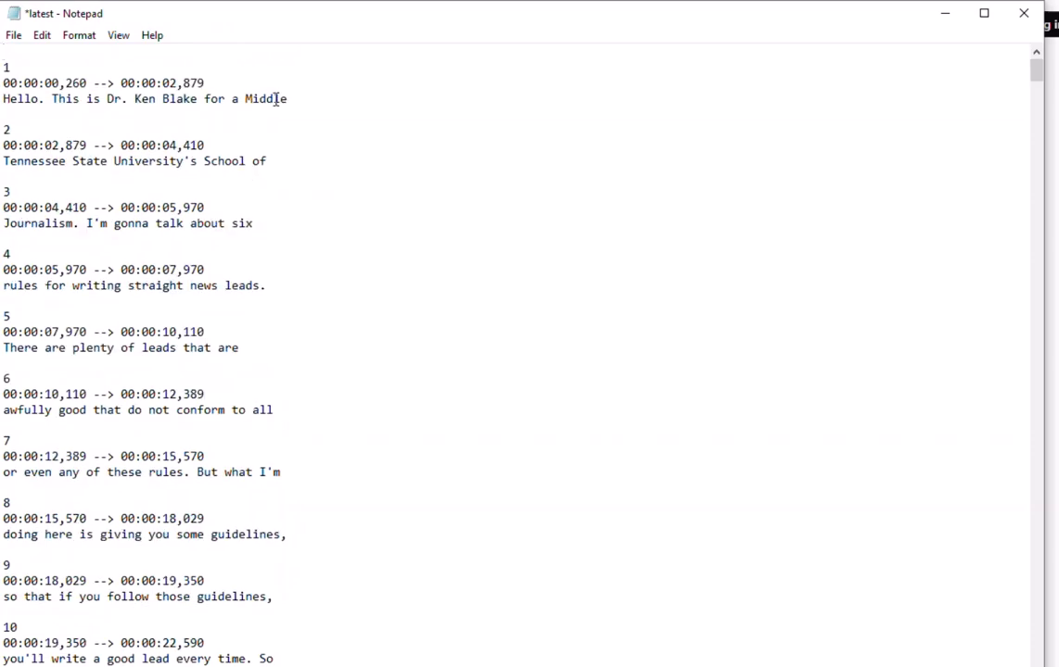
key("Delete")
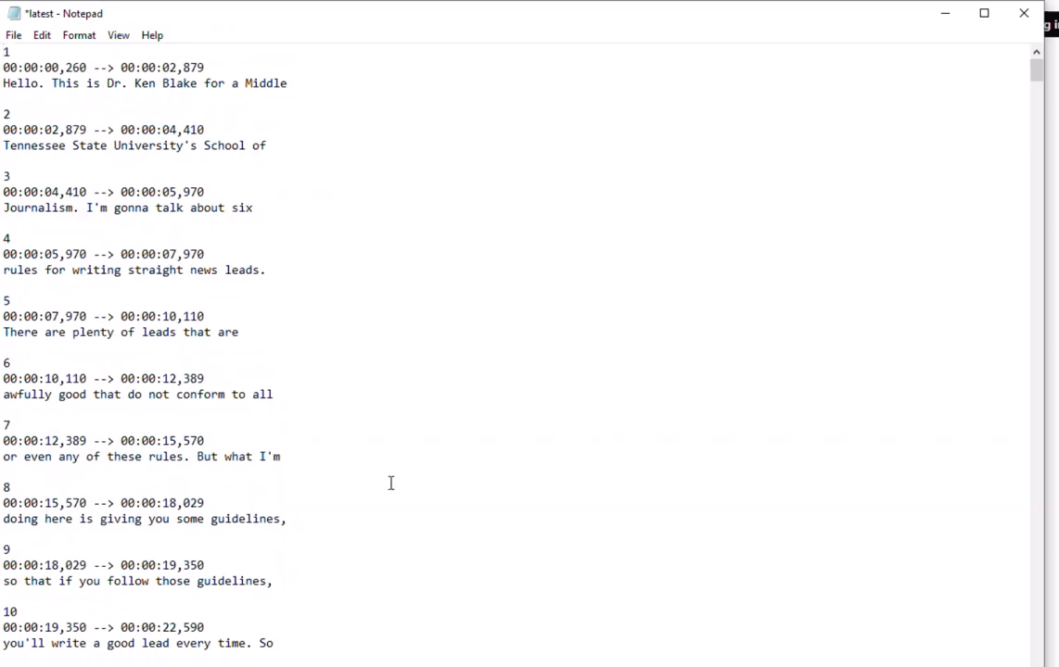
Look over the pasted captions and the remaining ones down to the end of the file
scroll(395, 462, "down", 11)
scroll(286, 554, "down", 4)
left_click_drag(1035, 98, 1036, 666)
scroll(515, 356, "down", 8)
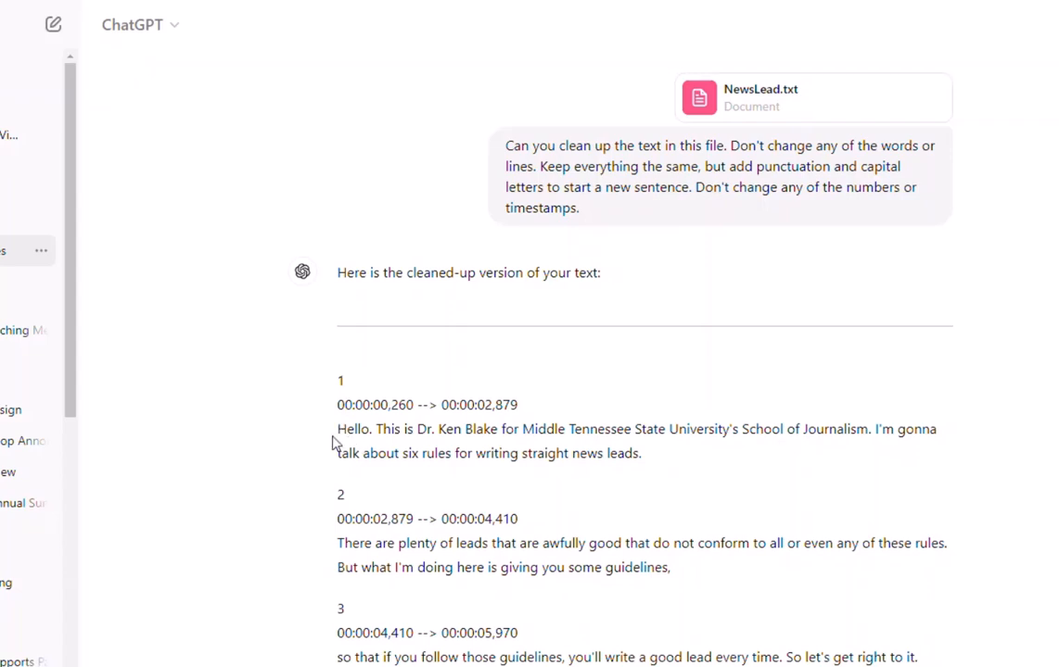
Review ChatGPT's first reply to the NewsLead.txt clean-up prompt in the earlier conversation, checking how caption text is divided between time stamps
left_click_drag(337, 431, 646, 456)
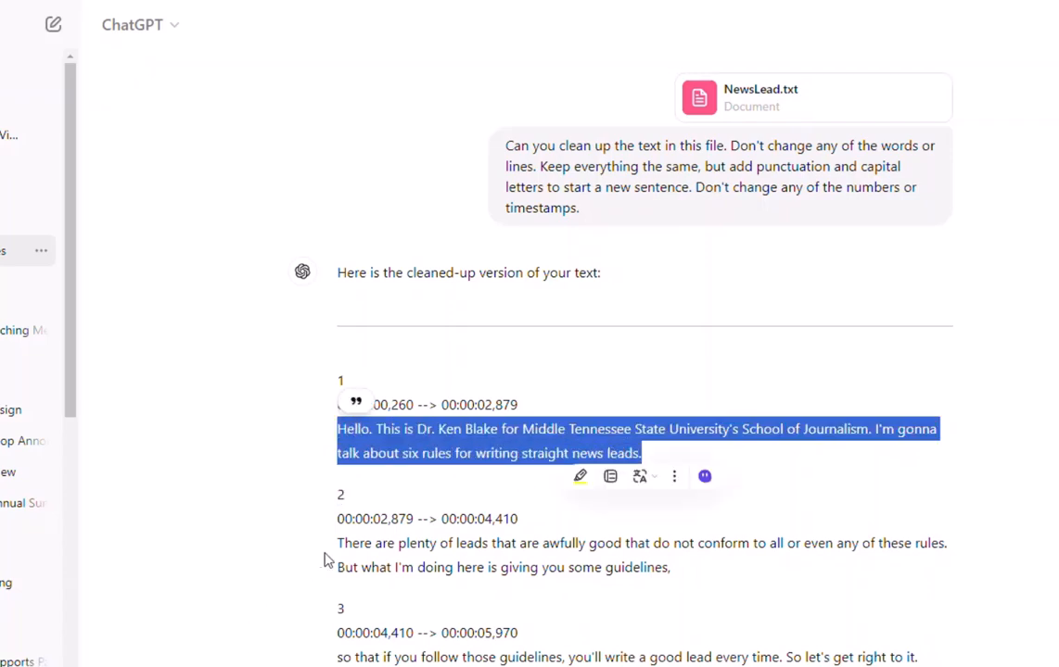
left_click_drag(341, 545, 667, 567)
scroll(663, 557, "down", 3)
scroll(664, 557, "down", 20)
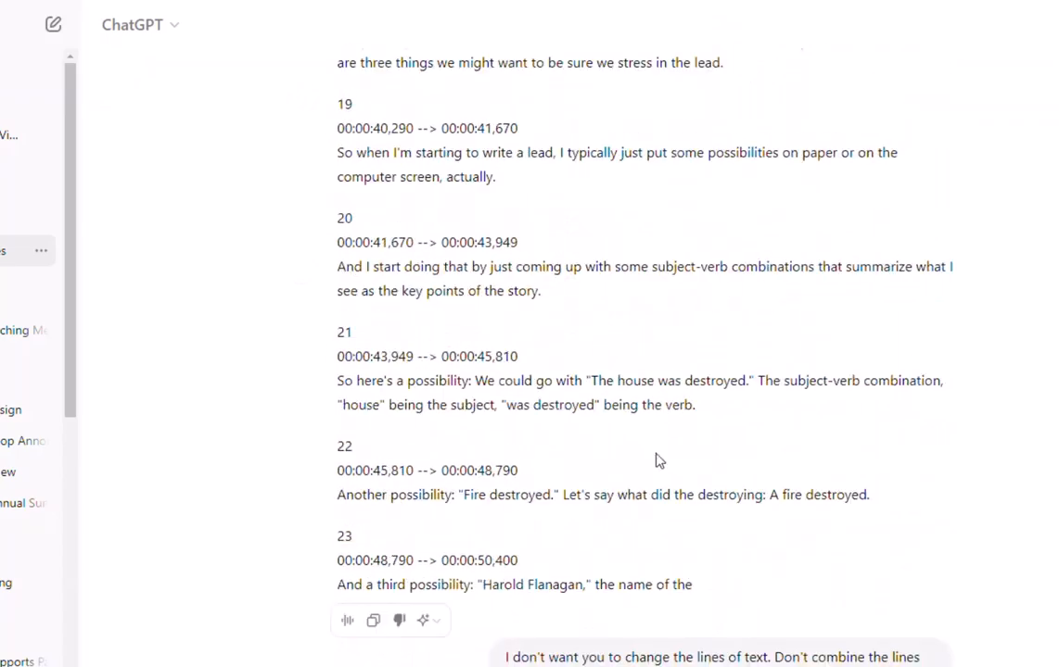
scroll(654, 450, "up", 5)
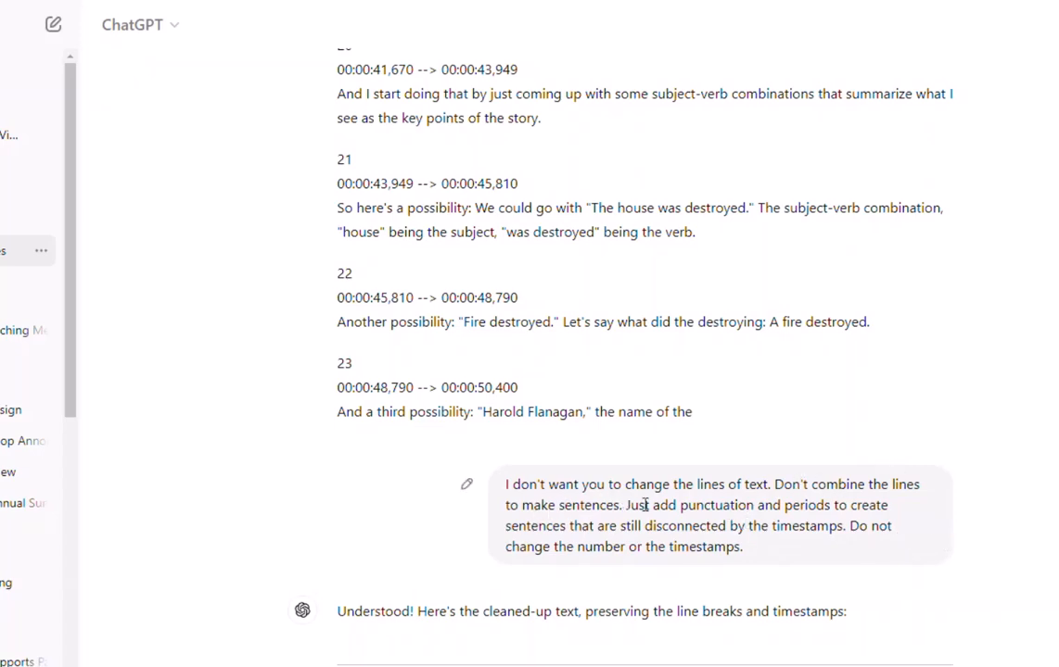
Read the follow-up prompt against combining lines and check line breaks and periods in ChatGPT's second version
scroll(657, 402, "down", 4)
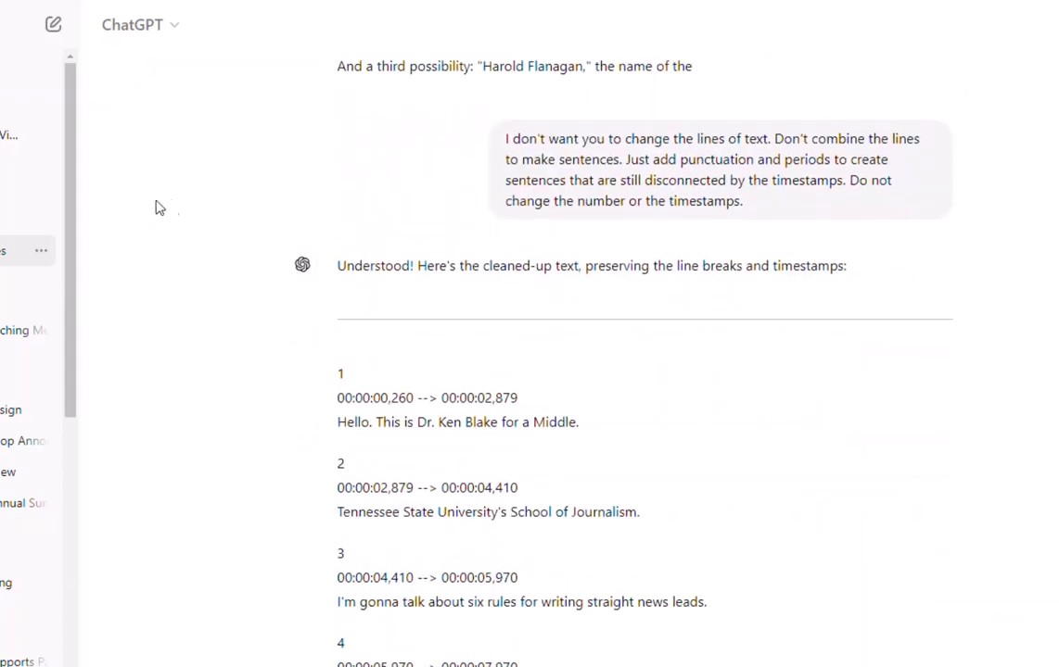
scroll(554, 321, "down", 2)
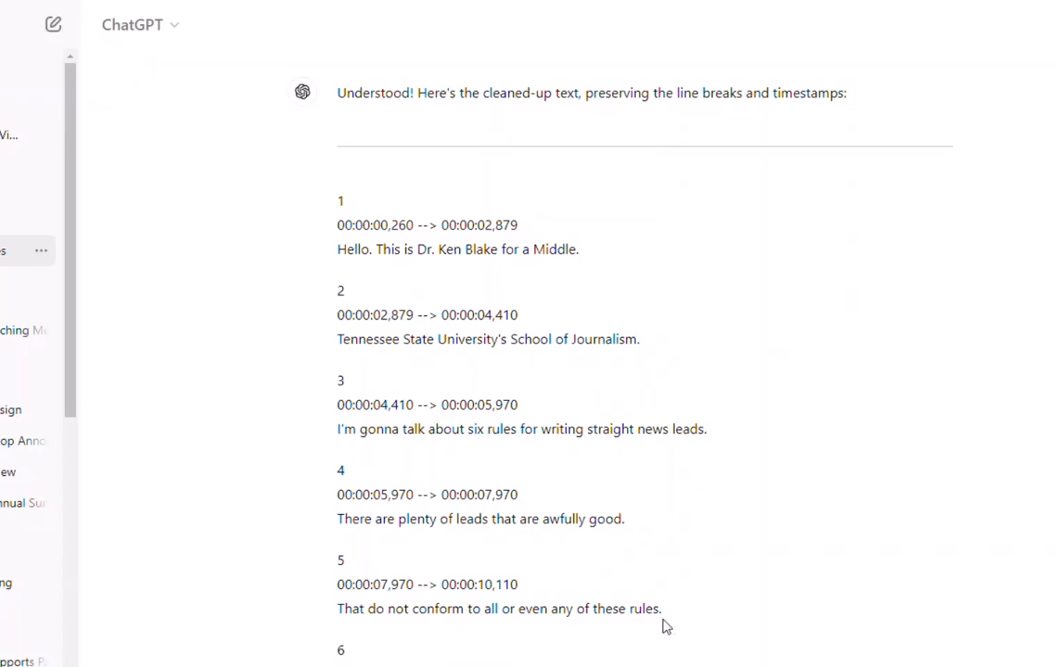
scroll(714, 434, "down", 15)
scroll(723, 447, "up", 7)
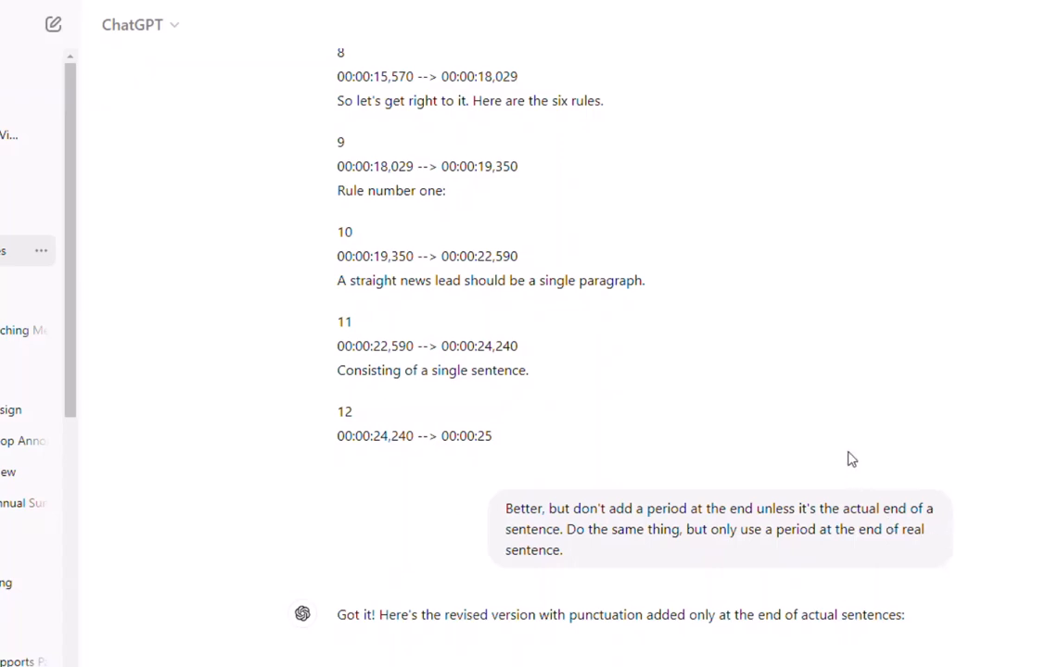
Examine the version limited to periods at real sentence ends and the reply to the request to finish the rest of the file
scroll(872, 426, "down", 3)
scroll(862, 442, "down", 3)
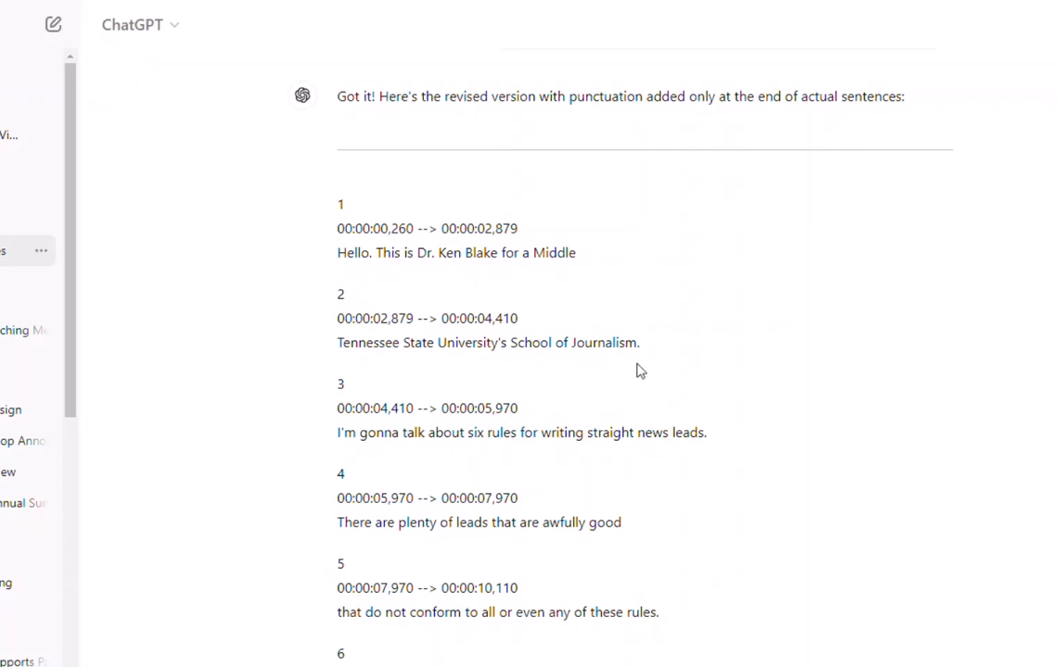
left_click_drag(338, 433, 735, 435)
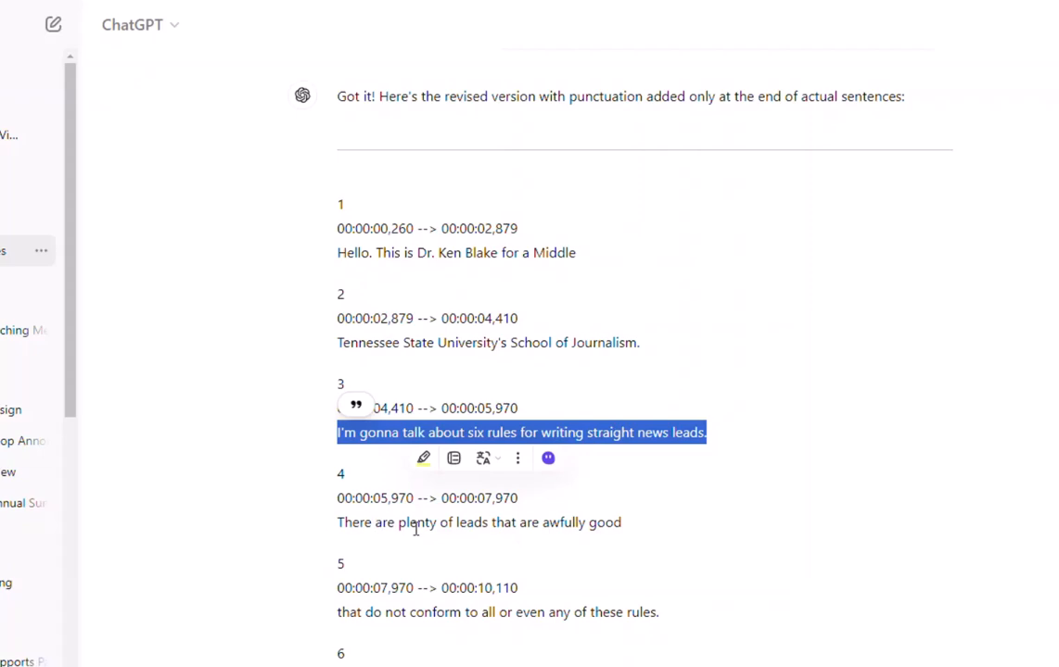
scroll(633, 528, "down", 8)
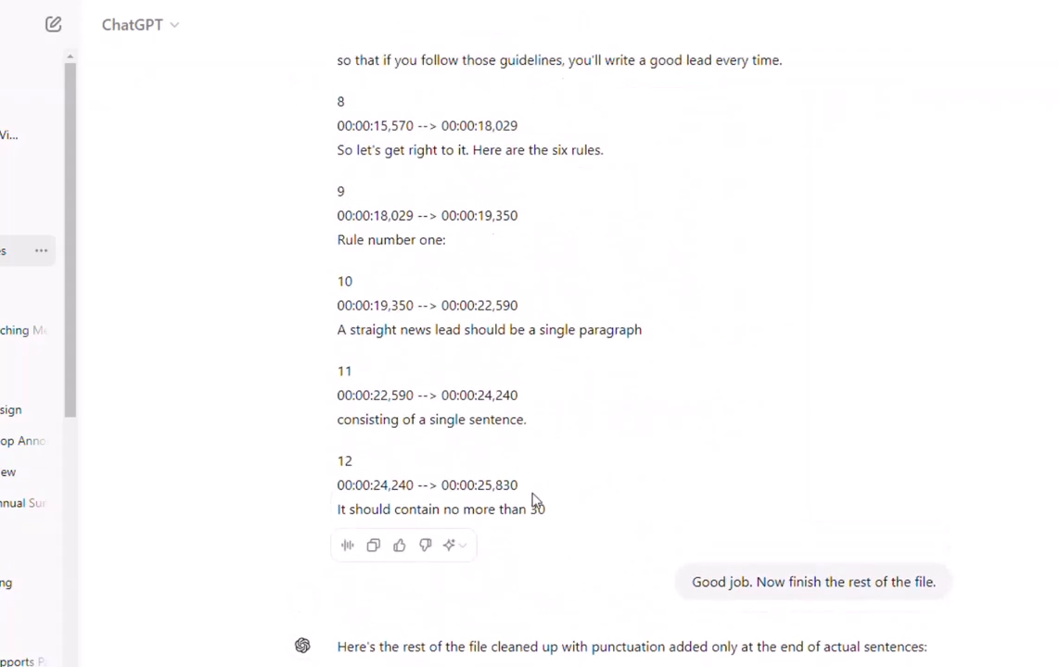
scroll(537, 494, "up", 1)
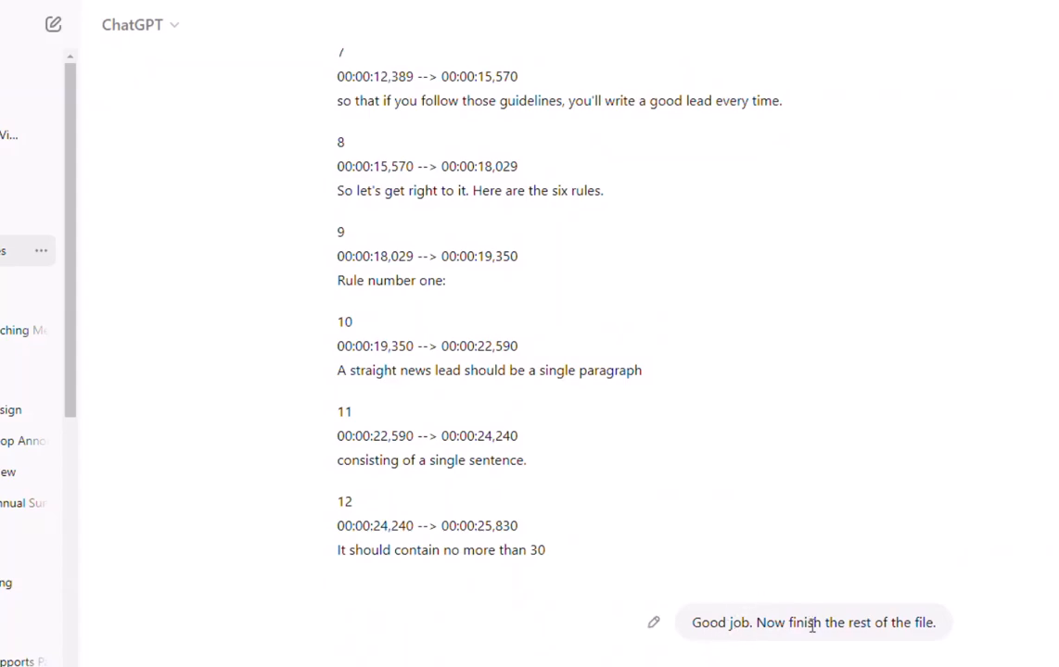
scroll(650, 520, "down", 10)
scroll(612, 413, "down", 8)
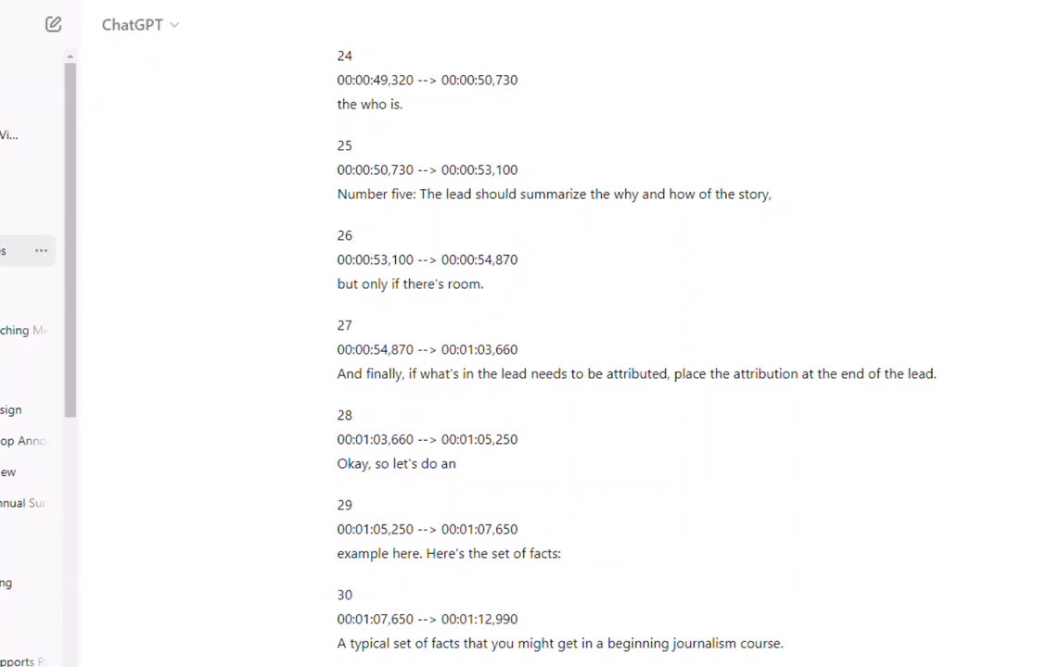
Switch to the corrected NewsLead file in Notepad and save it to the Desktop as NewsLead.srt with the All Files type
key("alt+Tab")
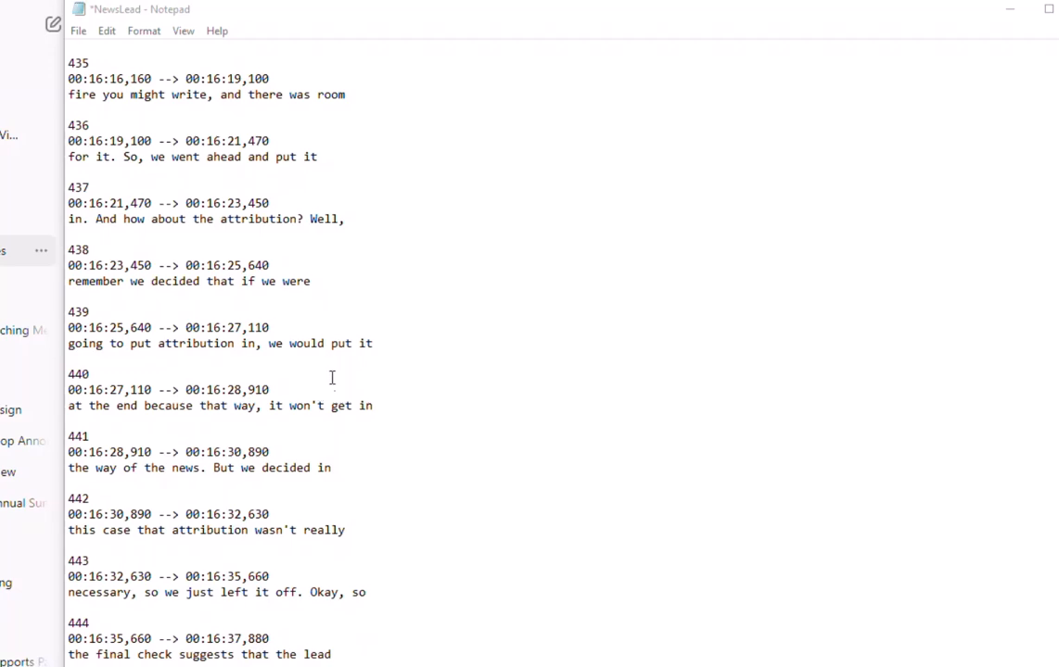
scroll(333, 417, "down", 5)
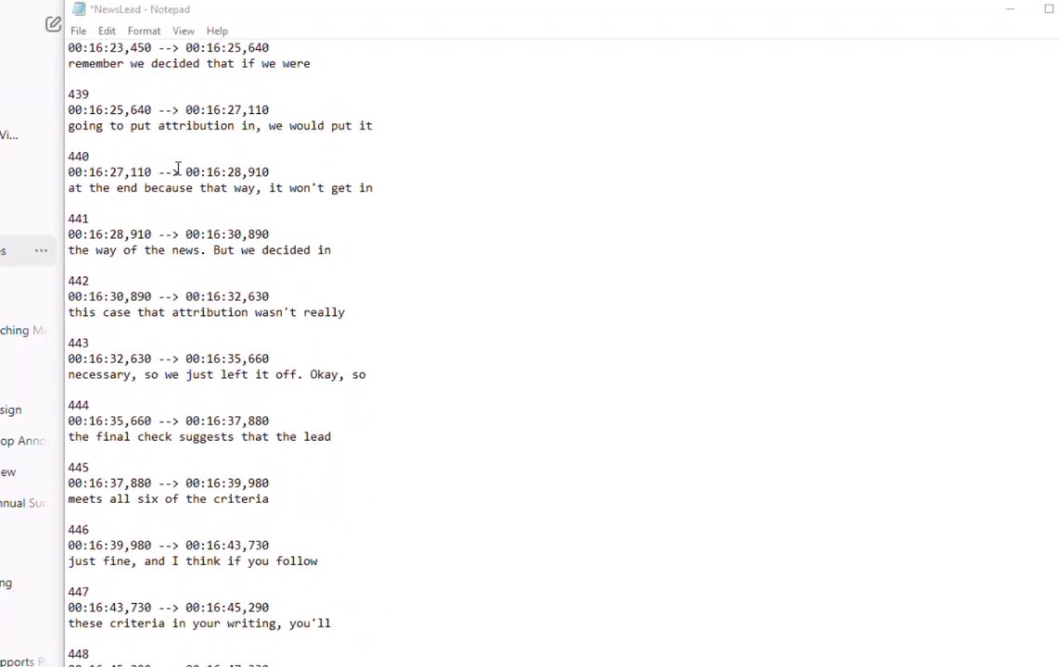
left_click(78, 31)
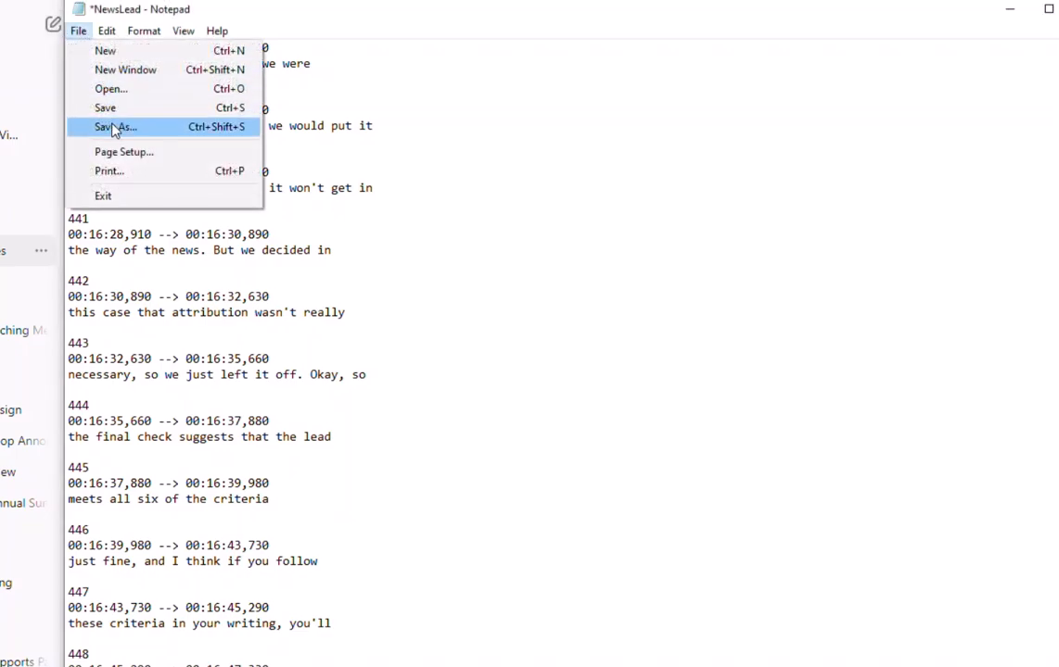
left_click(113, 128)
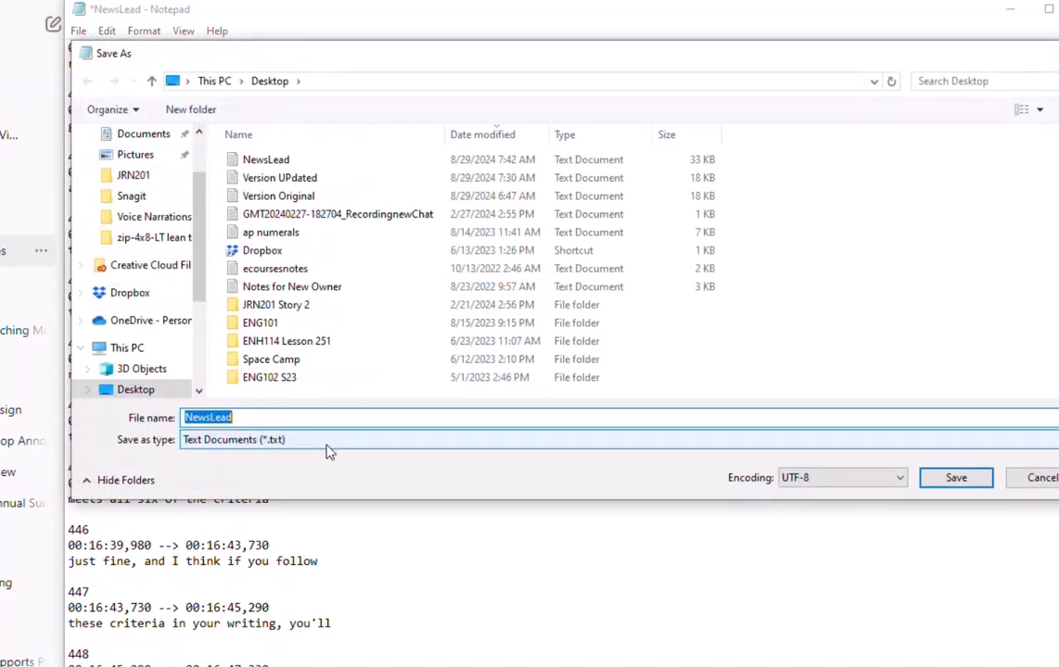
left_click(328, 447)
left_click(278, 465)
left_click(262, 420)
left_click(261, 418)
type(".srt")
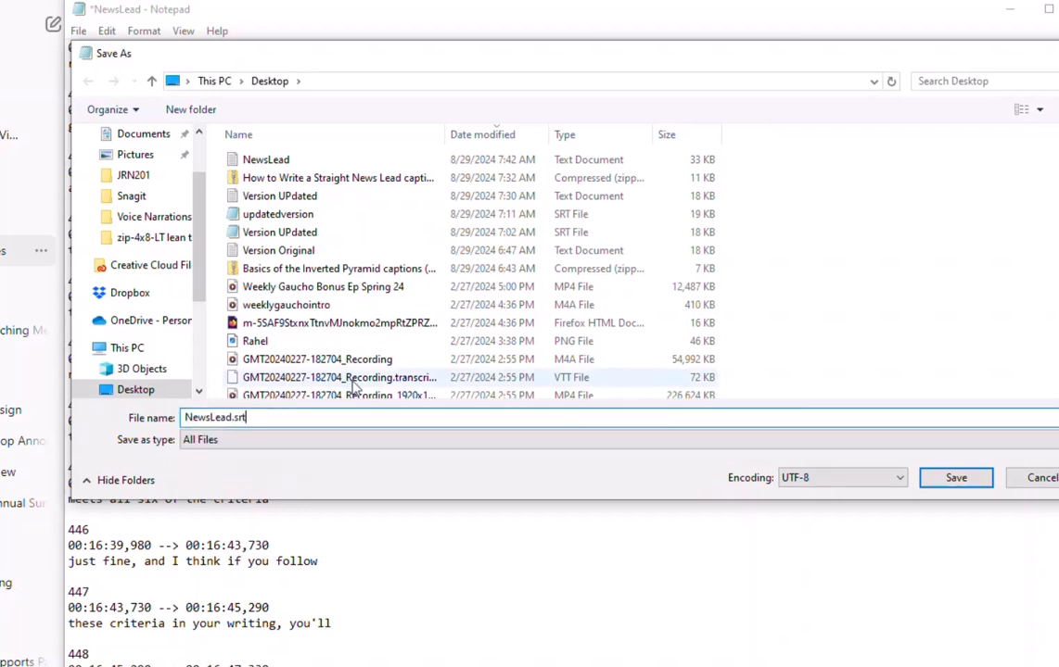
left_click(956, 480)
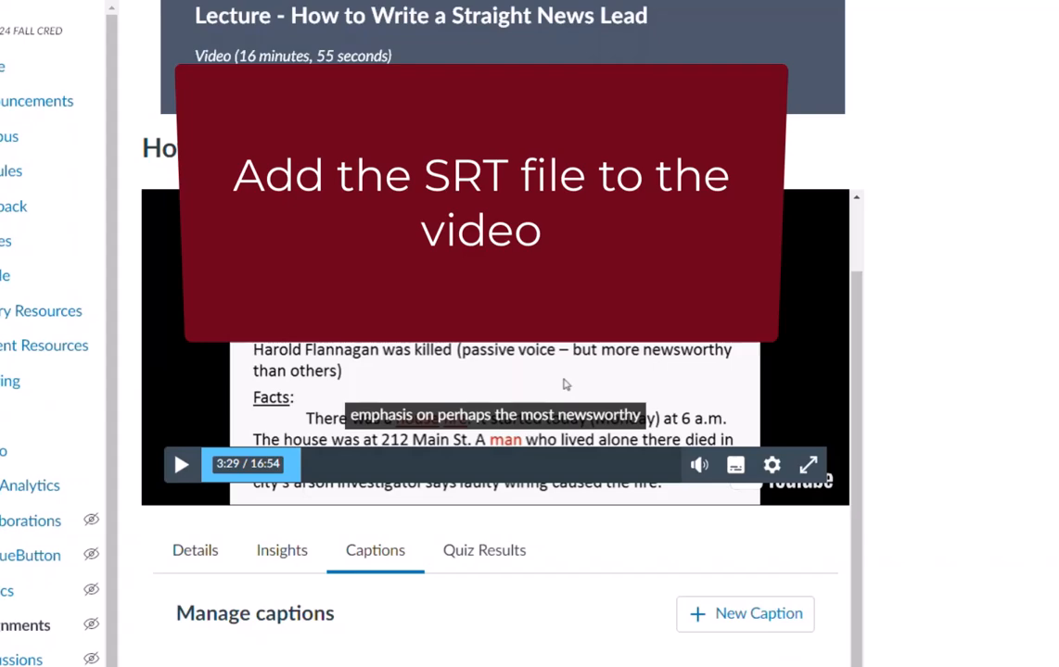
Replace the existing caption file of the How to Write a Straight News Lead video in Canvas Studio with the NewsLead SRT file
left_click(783, 663)
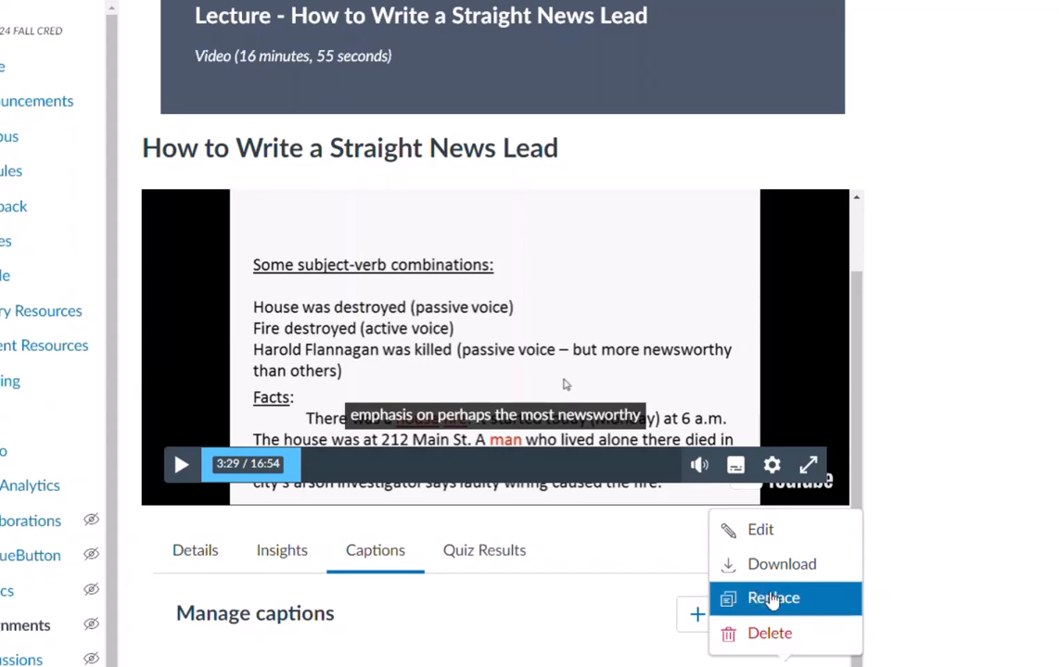
left_click(771, 603)
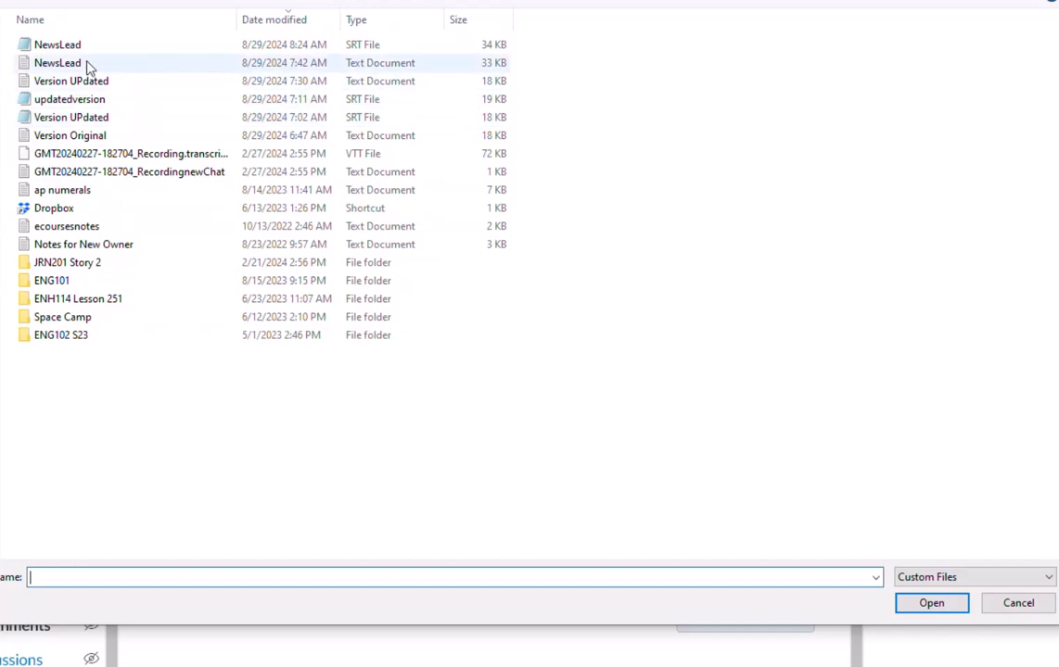
left_click(65, 47)
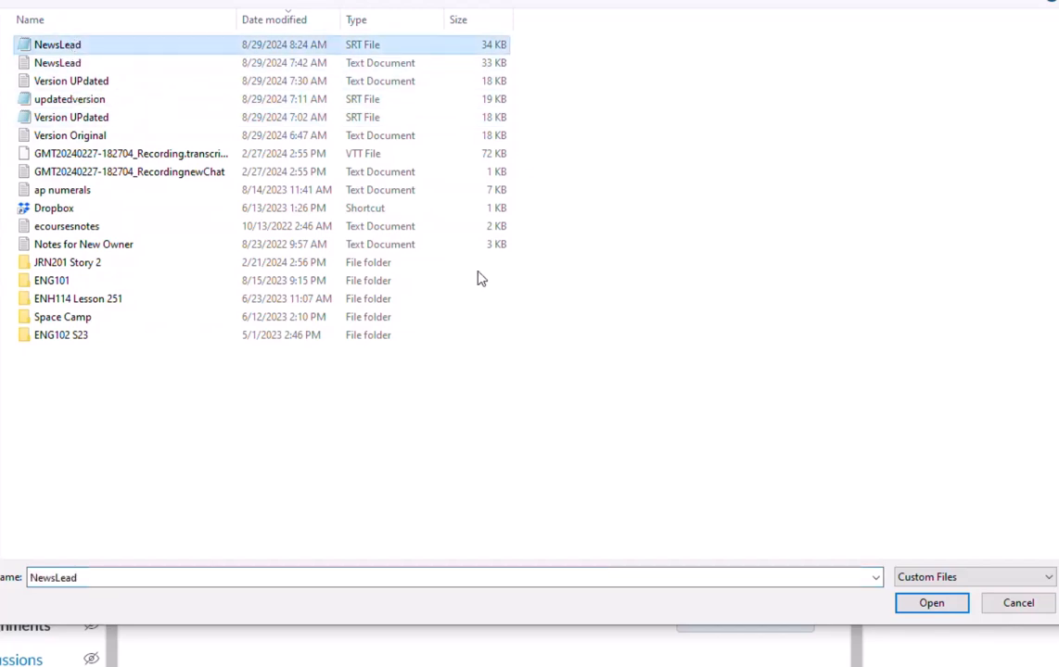
left_click(926, 605)
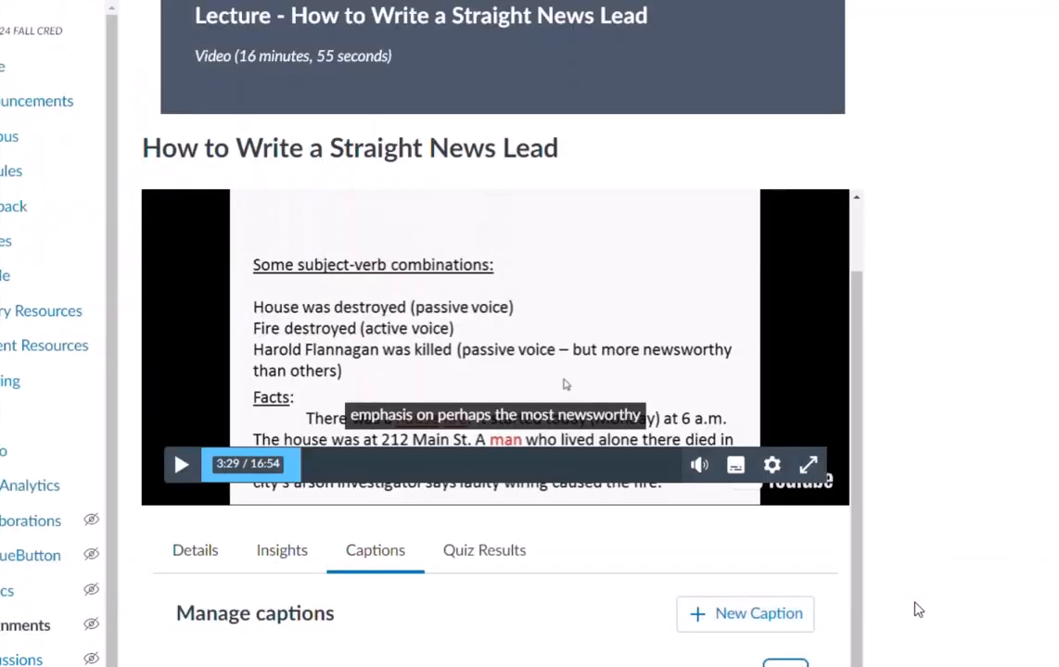